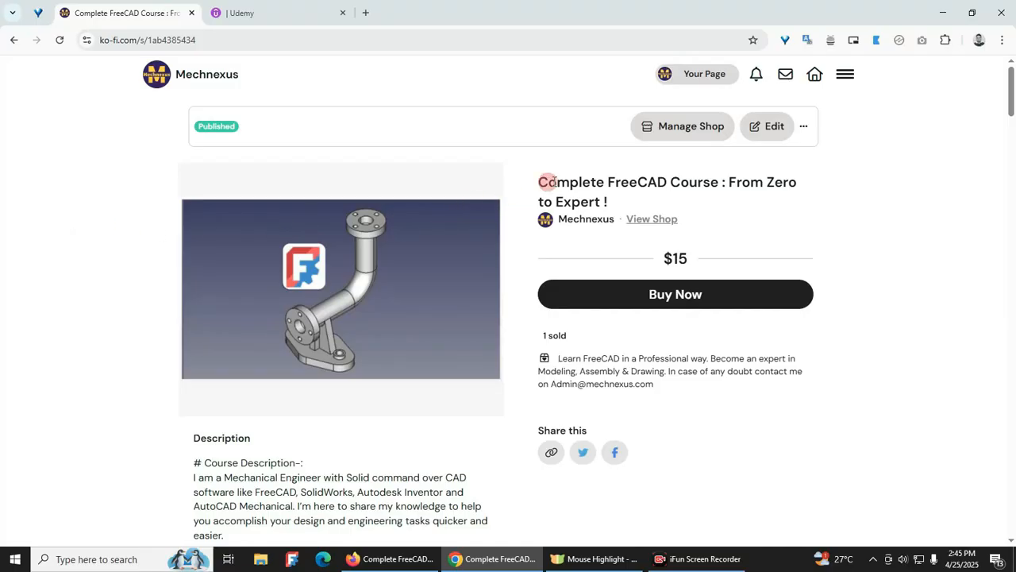
- Highlight the course title on the Ko-fi page and the $14.99 price paid in the Udemy revenue report
drag(546, 182, 800, 199)
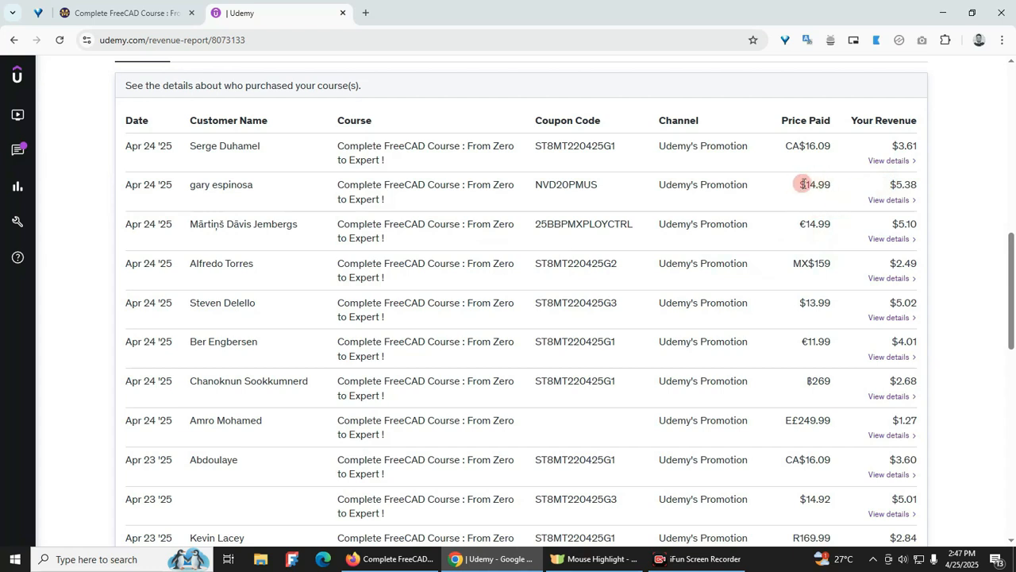
drag(803, 184, 826, 183)
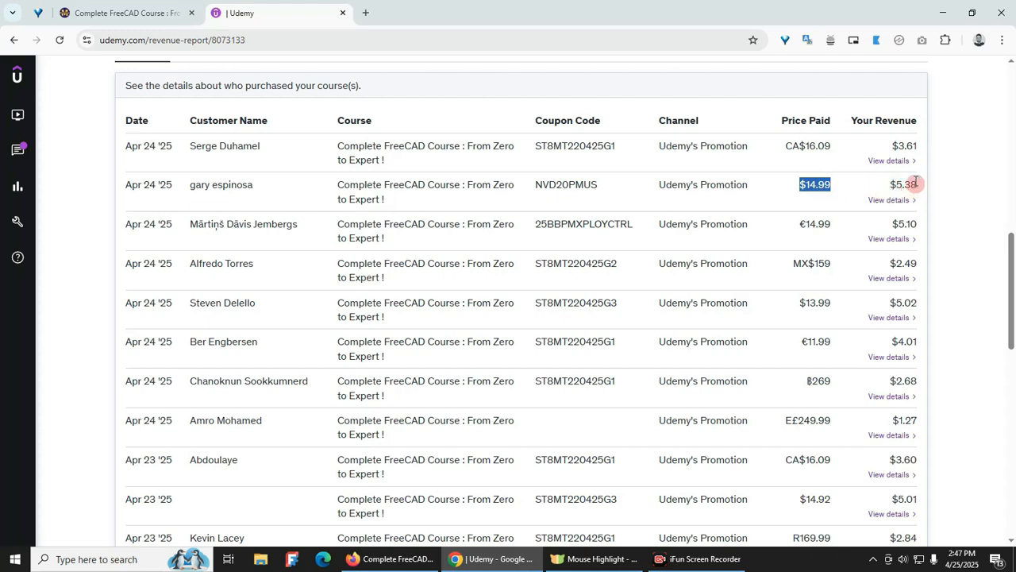
- Switch to Firefox and examine the Udemy course page's header and curriculum, expanding the Miscellaneous Part Modeling section
click(391, 561)
scroll(450, 367, up, 10)
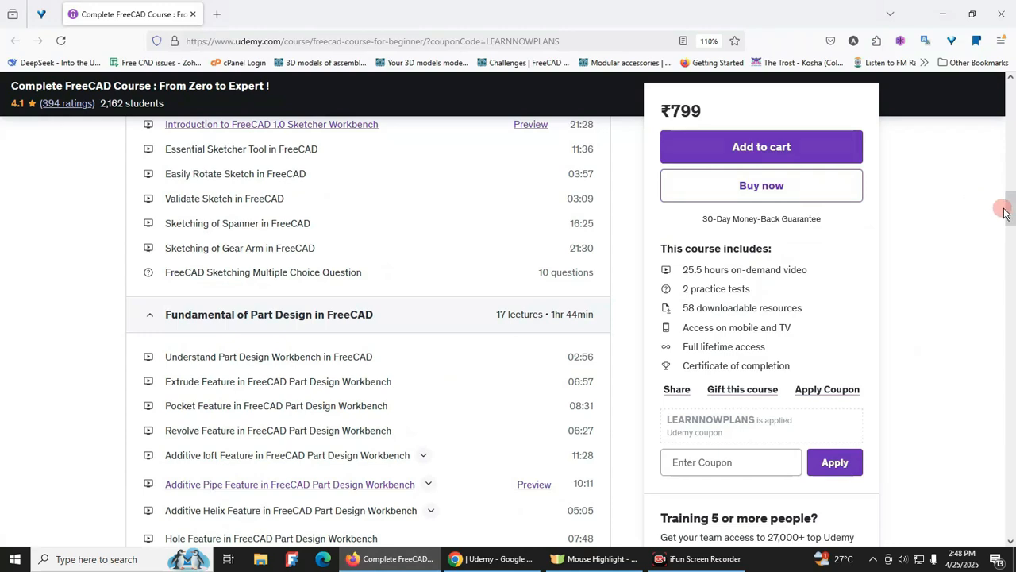
drag(1004, 213, 1005, 80)
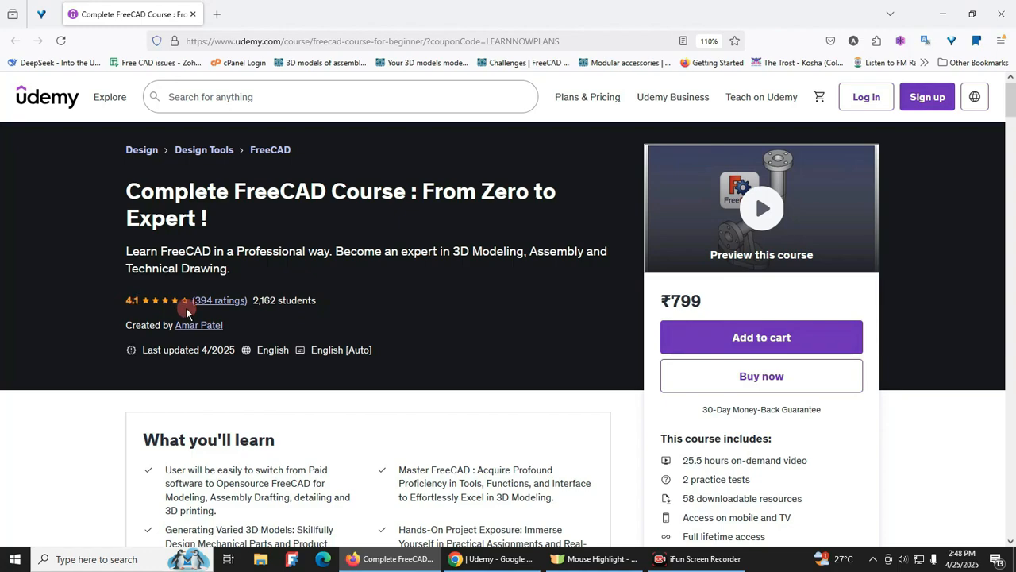
scroll(531, 342, down, 7)
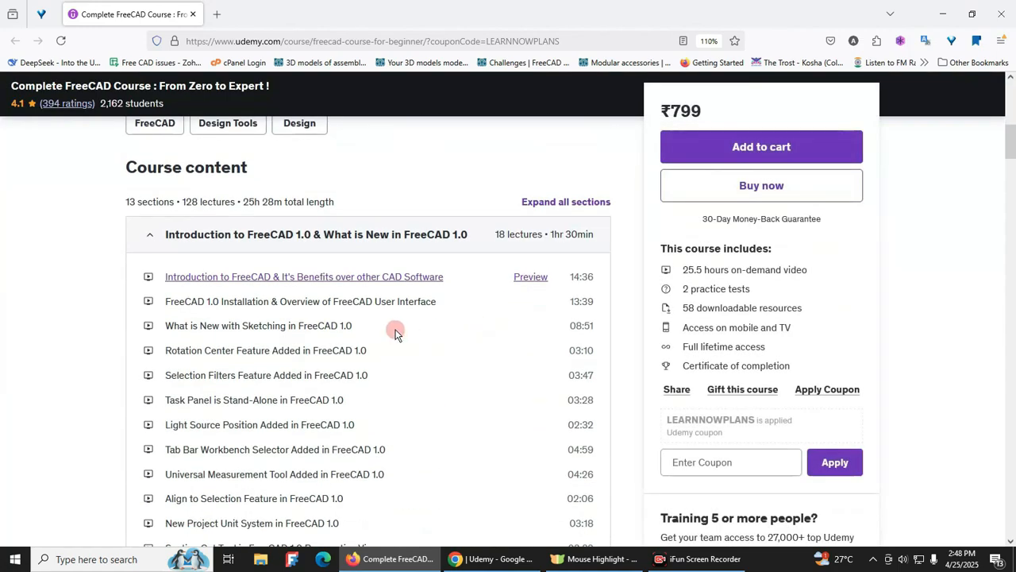
scroll(263, 248, down, 3)
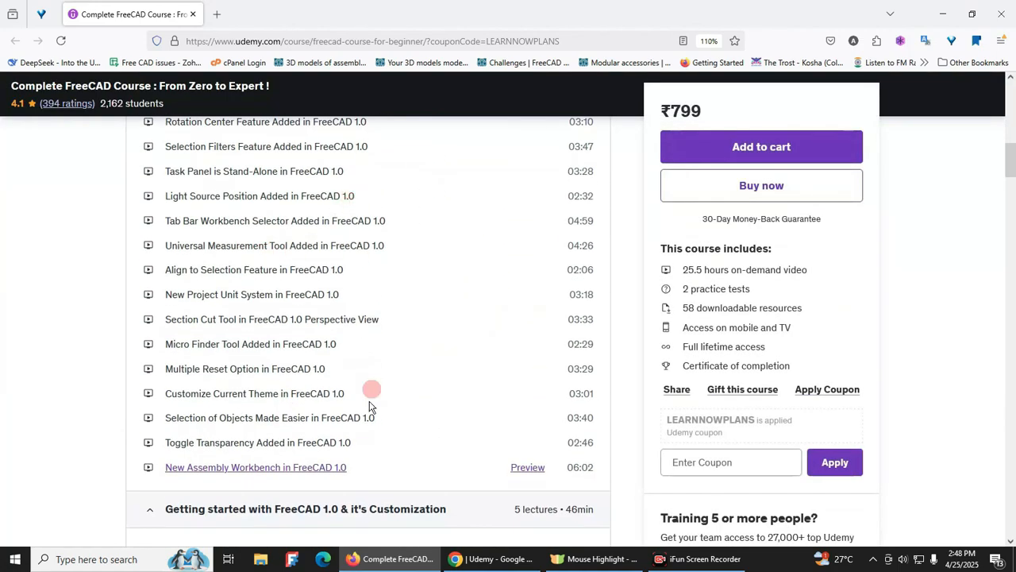
scroll(278, 405, down, 3)
scroll(291, 307, down, 15)
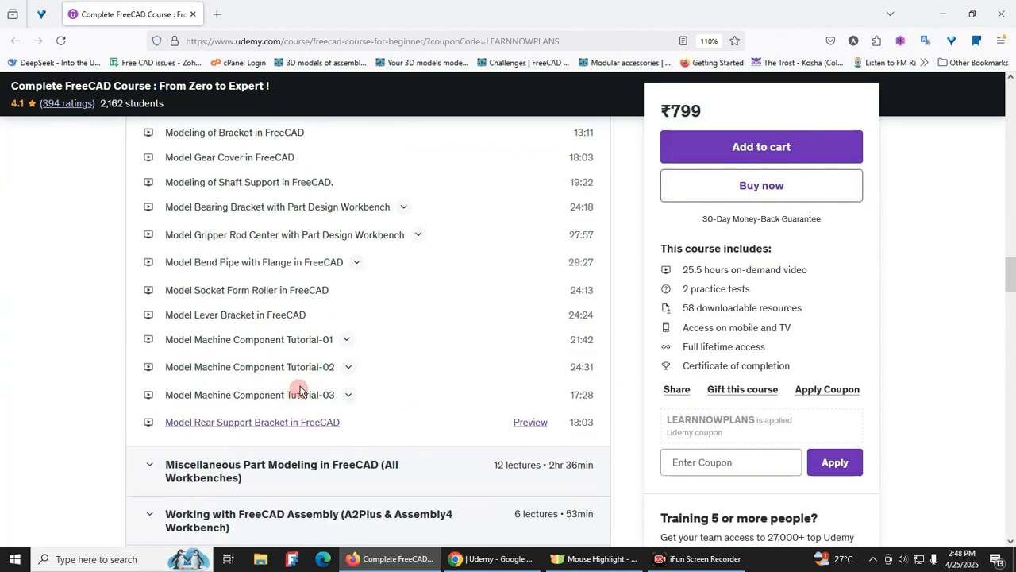
scroll(282, 390, down, 3)
click(264, 246)
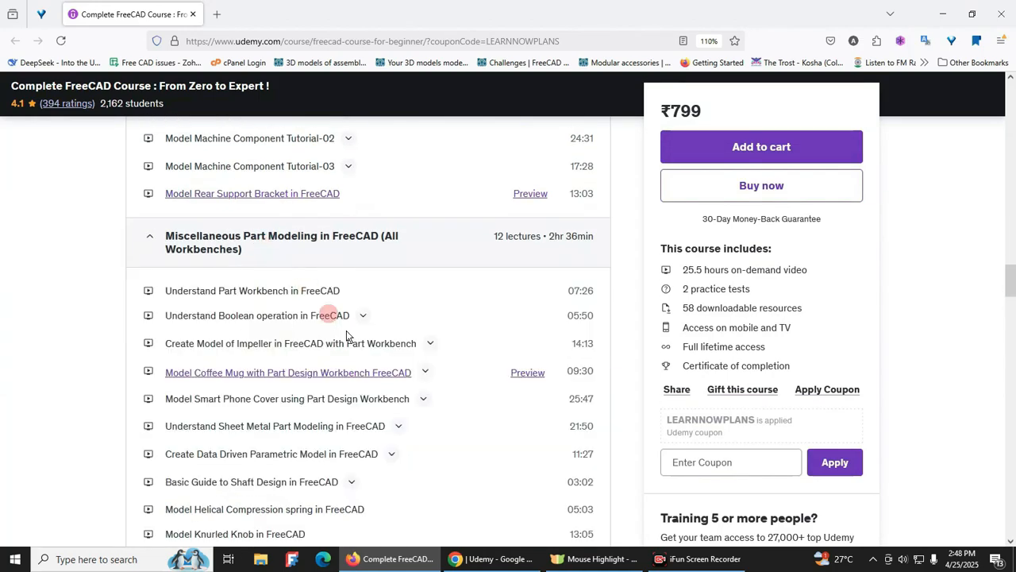
- Compare the Udemy revenue report in Chrome with the course page header in Firefox
click(484, 562)
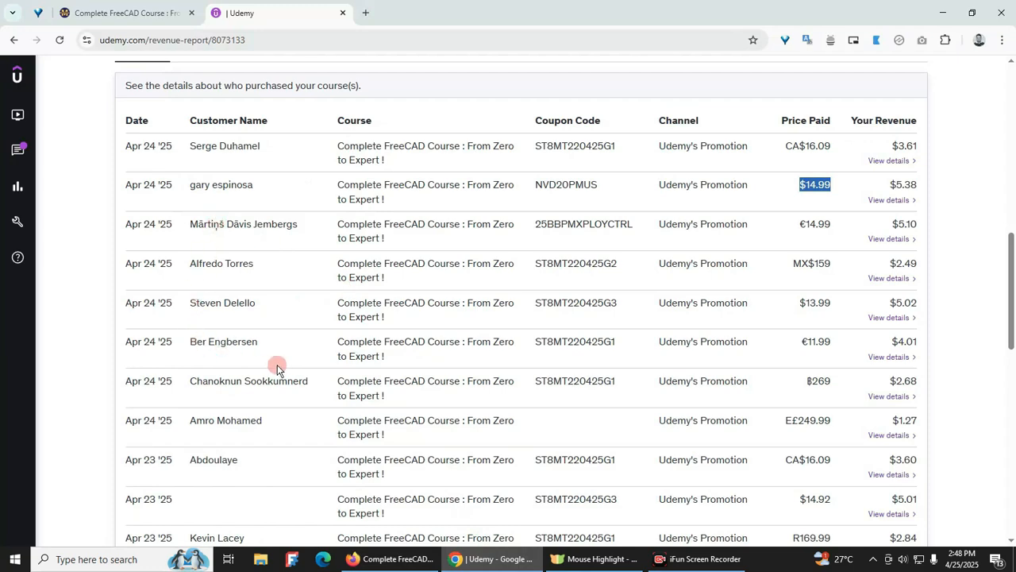
click(373, 559)
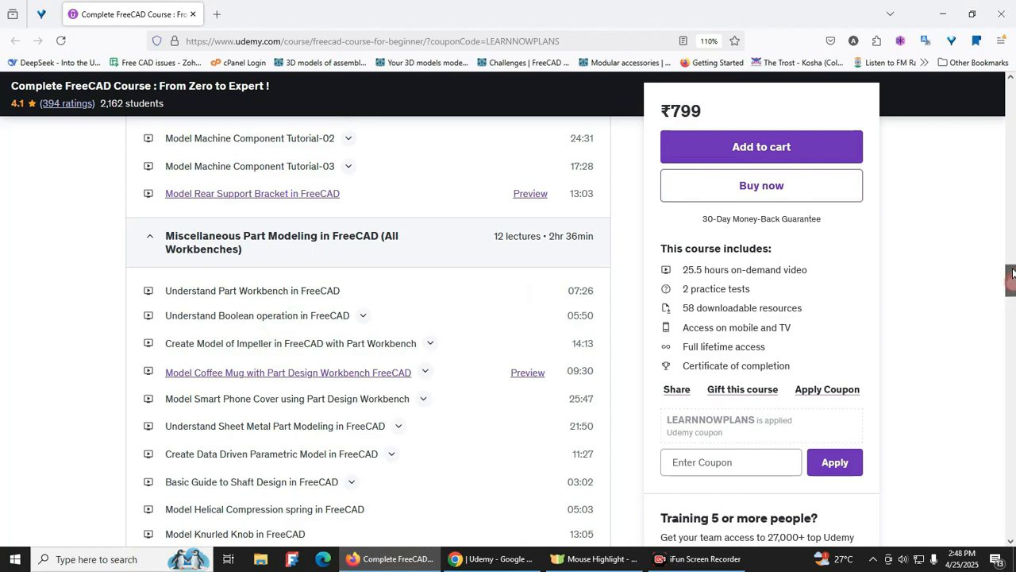
drag(1012, 272, 1010, 94)
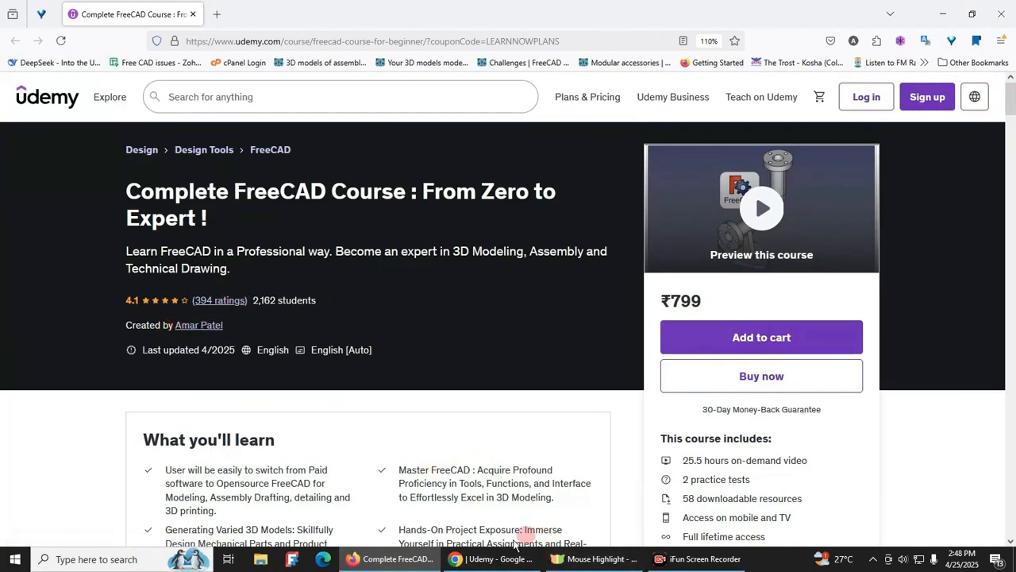
click(489, 560)
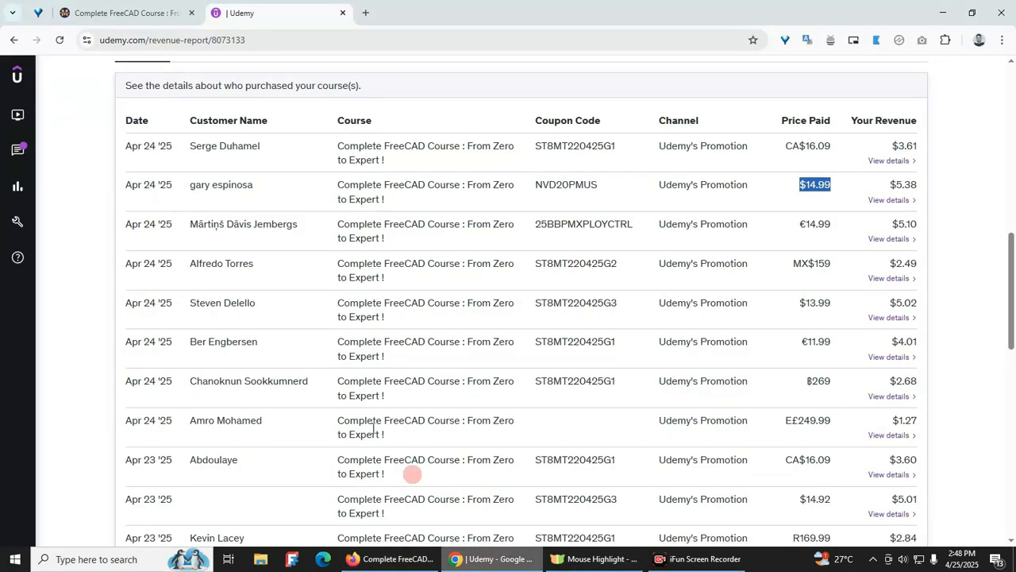
- Open the Complete FreeCAD Course folder inside My Ko-Fi Store on Google Drive and look through its section folders
click(143, 14)
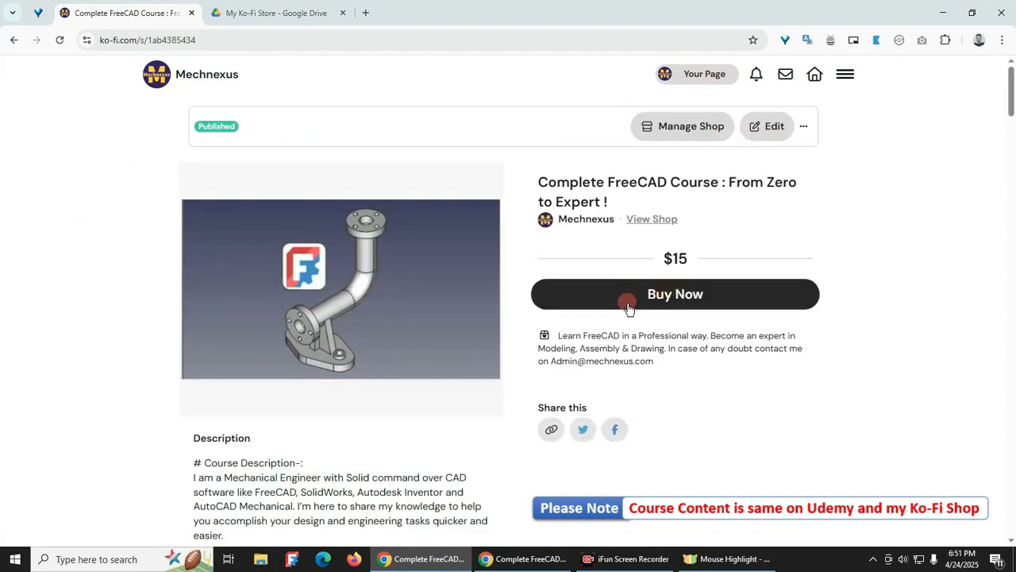
click(279, 13)
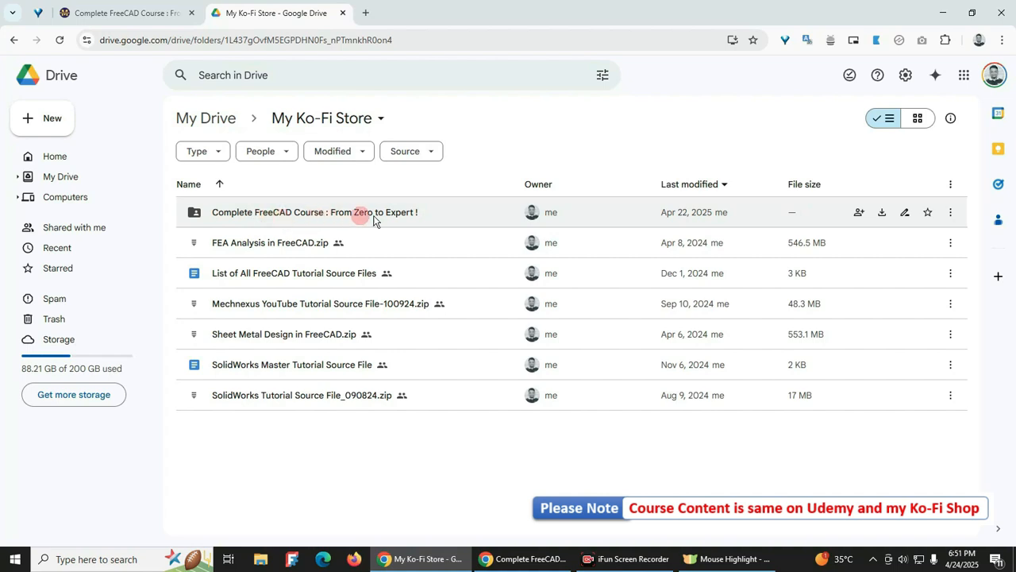
double_click(288, 214)
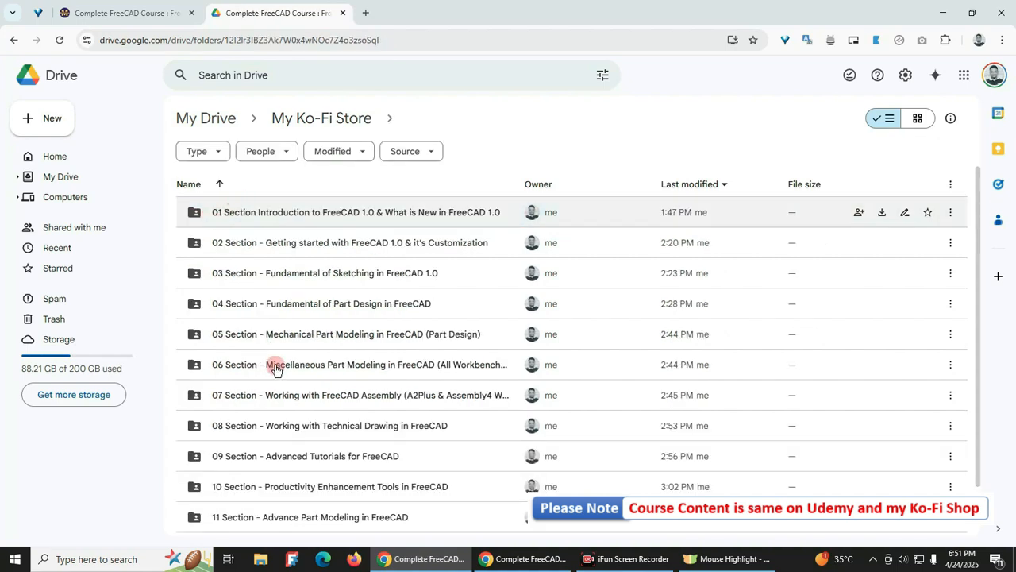
scroll(272, 363, down, 2)
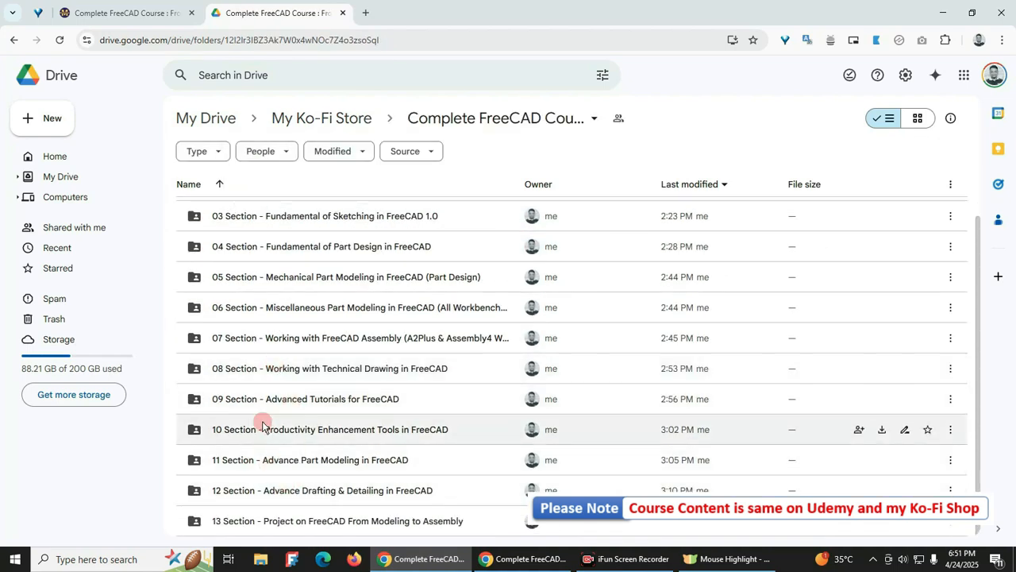
- Read the course description and the section-by-section lecture list on the Ko-fi product page
click(133, 12)
scroll(199, 238, down, 3)
scroll(217, 330, down, 6)
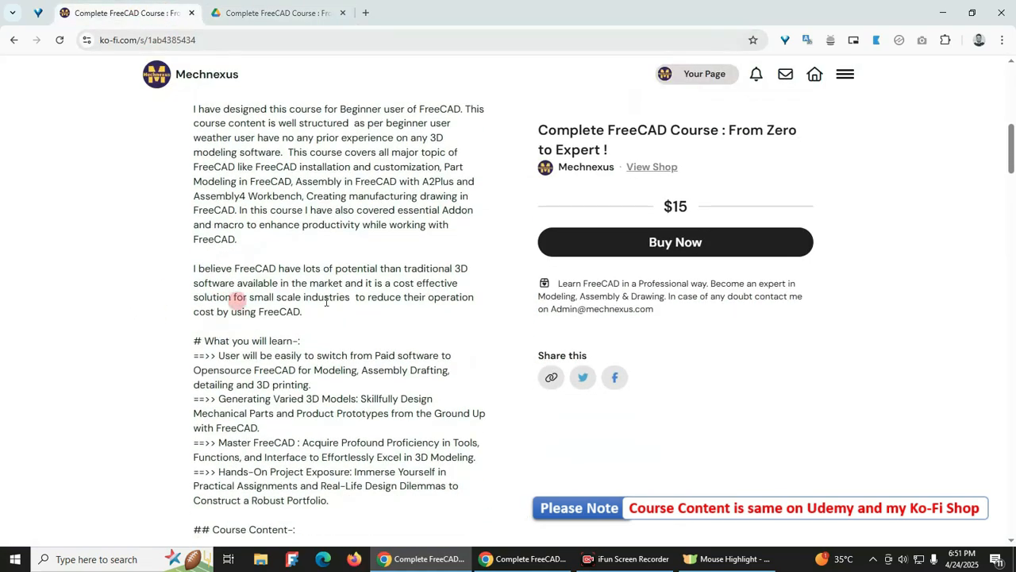
scroll(401, 324, down, 6)
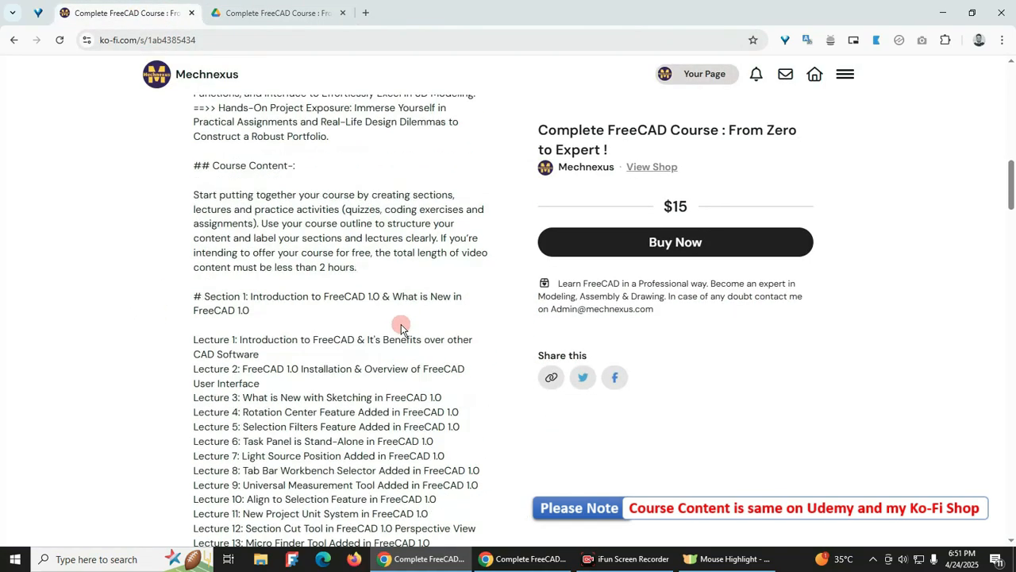
scroll(399, 359, up, 1)
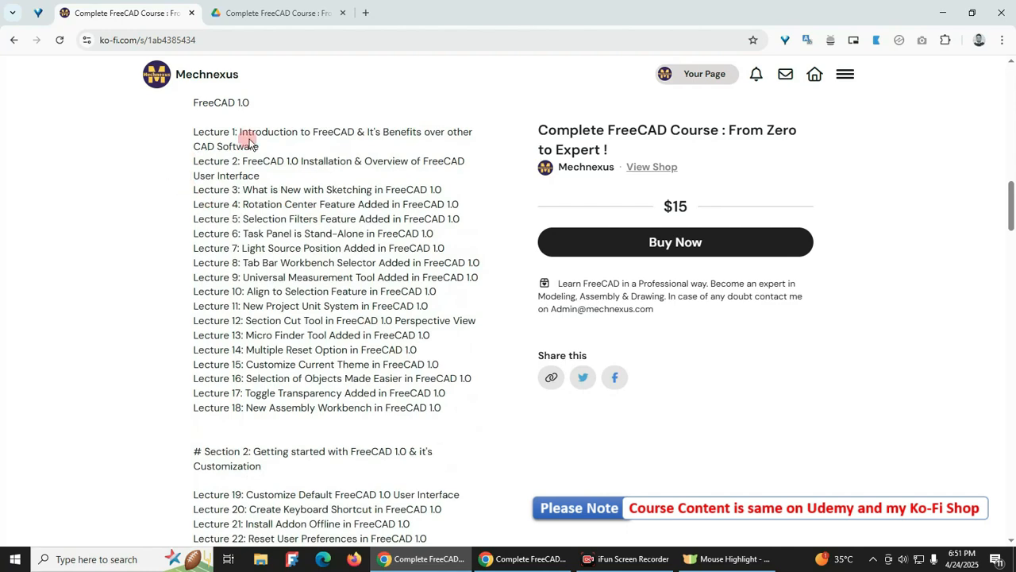
scroll(254, 393, down, 2)
scroll(274, 405, down, 2)
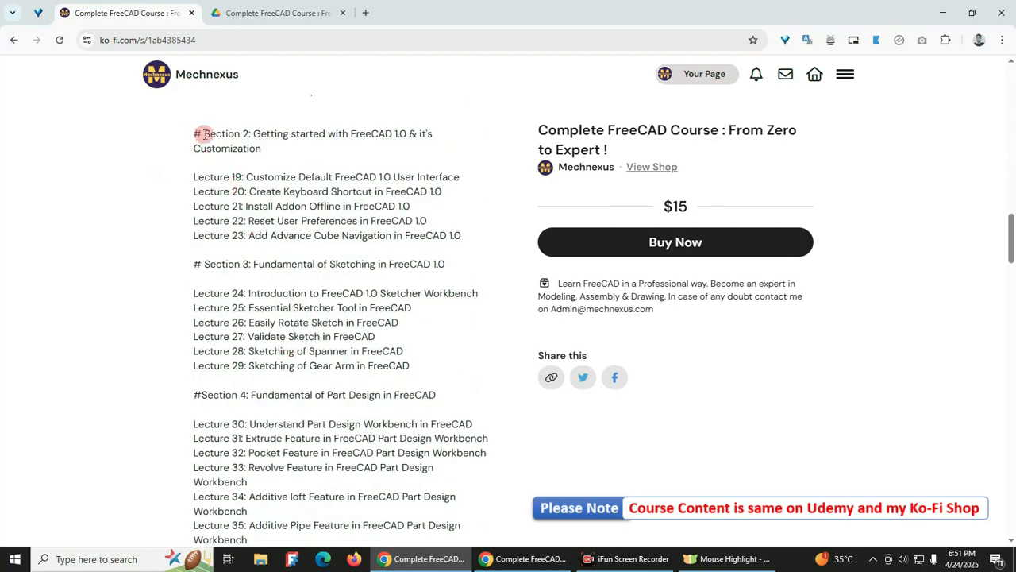
scroll(207, 349, down, 2)
- Compare the section folders in Google Drive with the Section 1 lecture list on the Ko-fi page
click(300, 13)
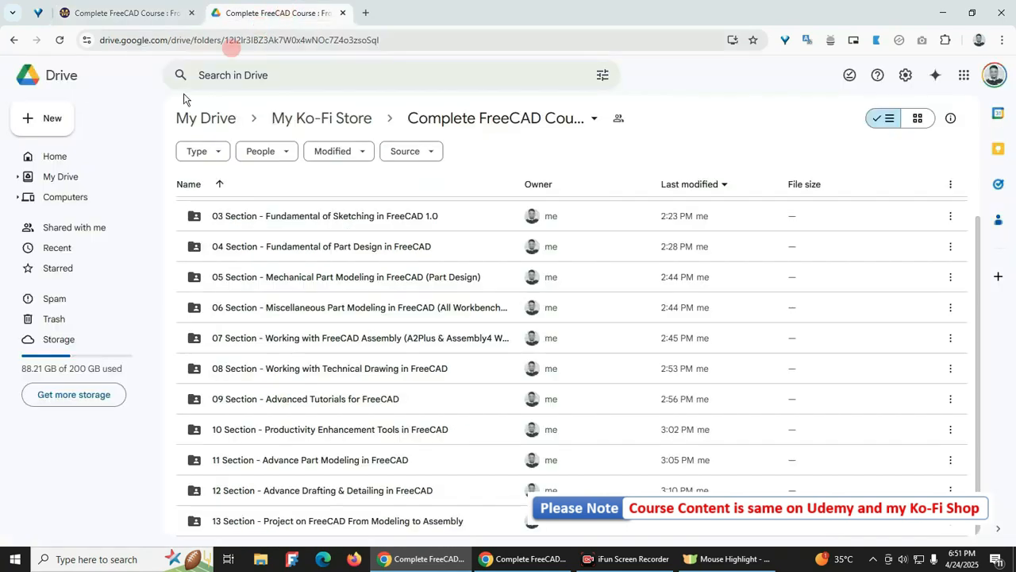
scroll(273, 304, up, 2)
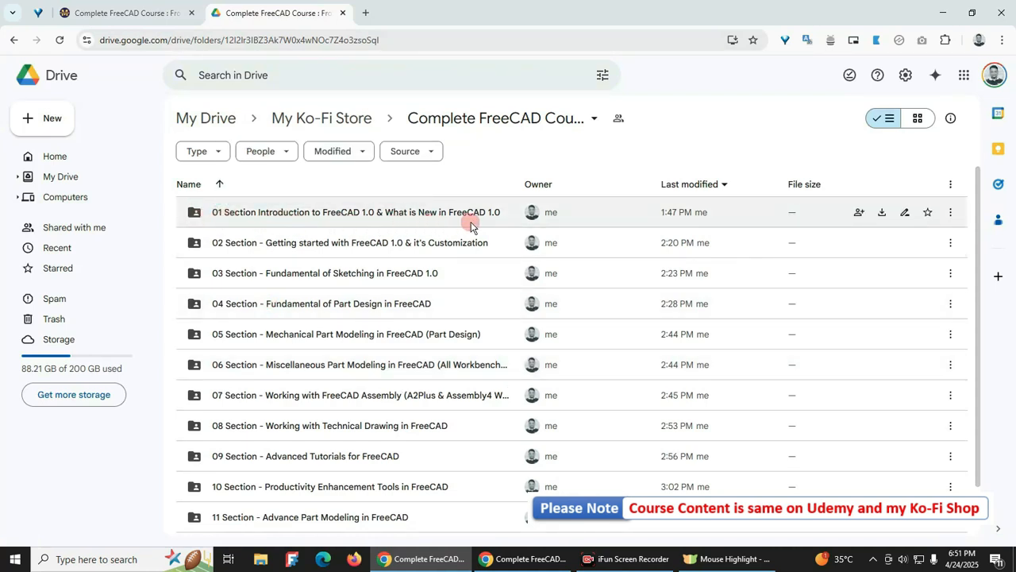
click(127, 13)
scroll(292, 455, up, 8)
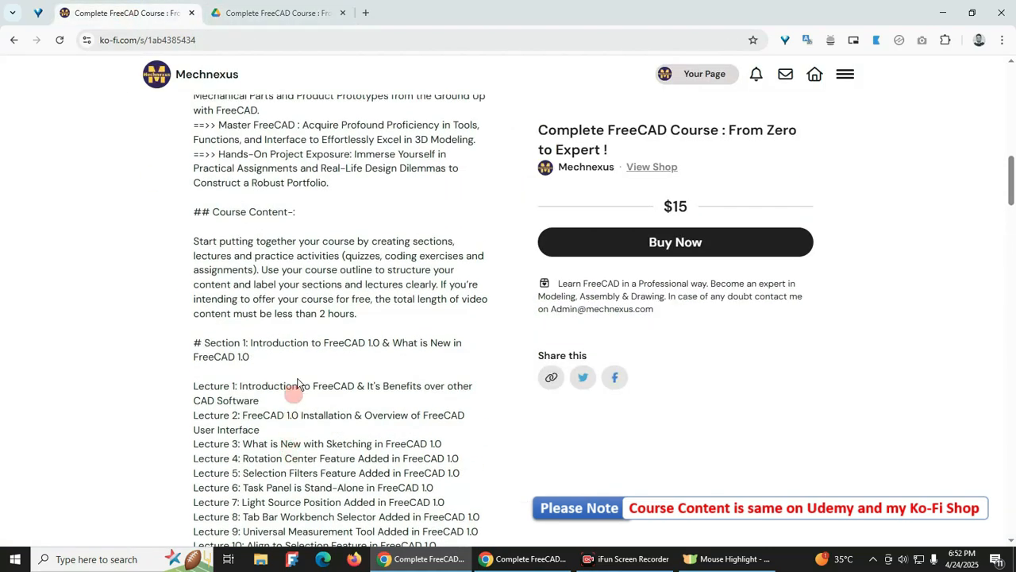
scroll(291, 316, down, 2)
scroll(292, 316, down, 1)
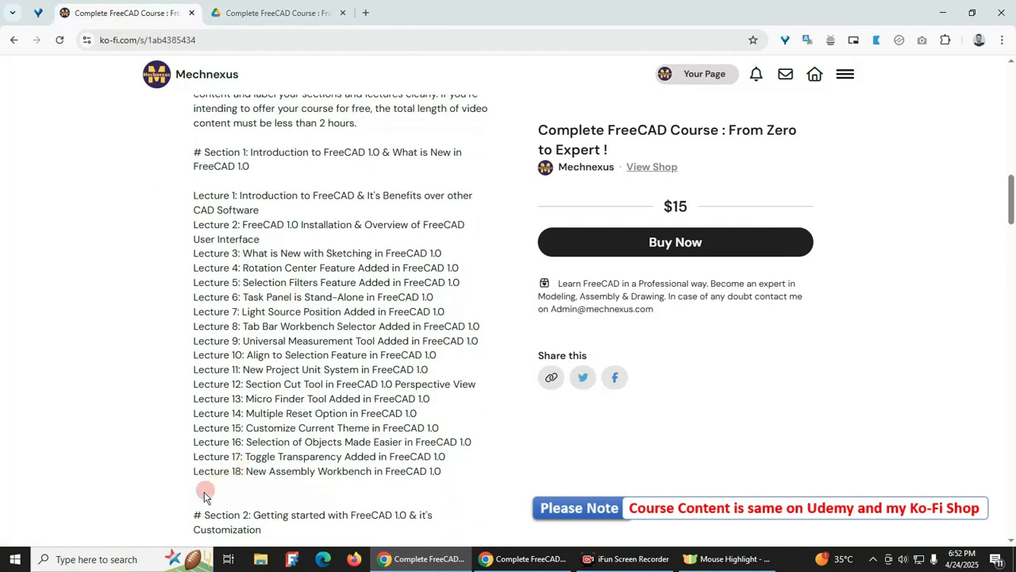
- Open the 01 Section Introduction to FreeCAD 1.0 folder in Google Drive and look through its lecture folders
click(266, 13)
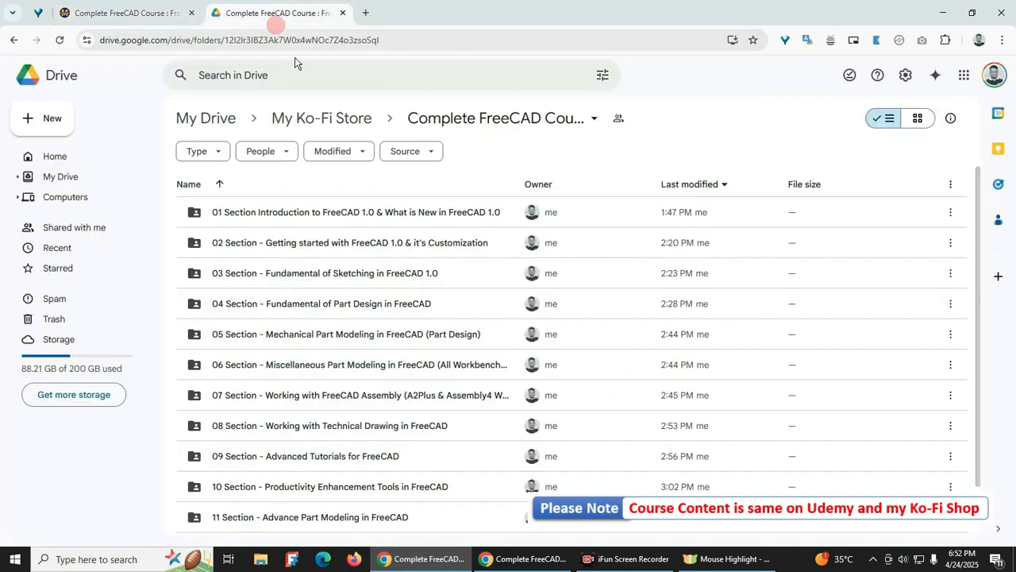
double_click(255, 214)
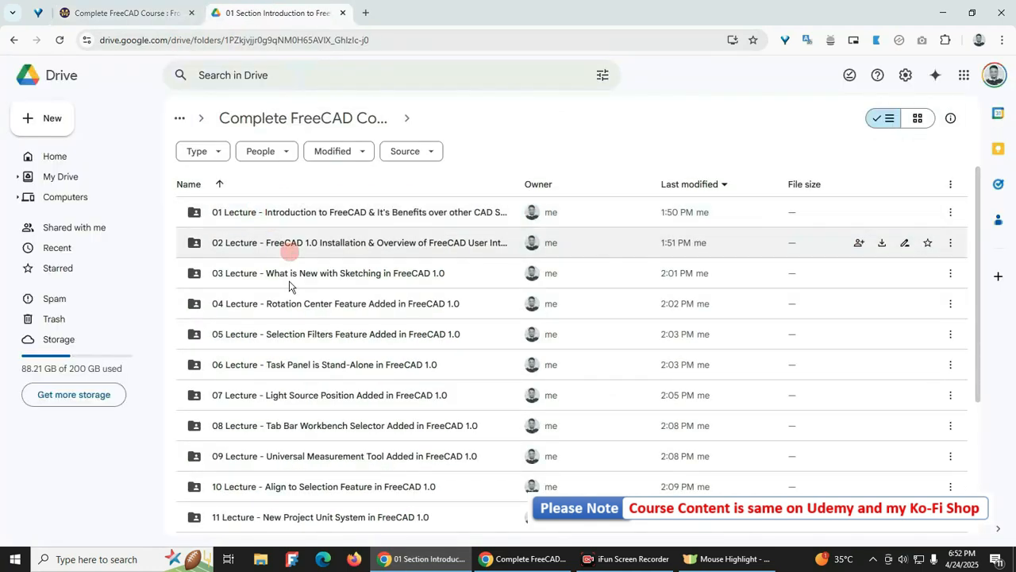
scroll(251, 524, down, 3)
scroll(242, 436, up, 3)
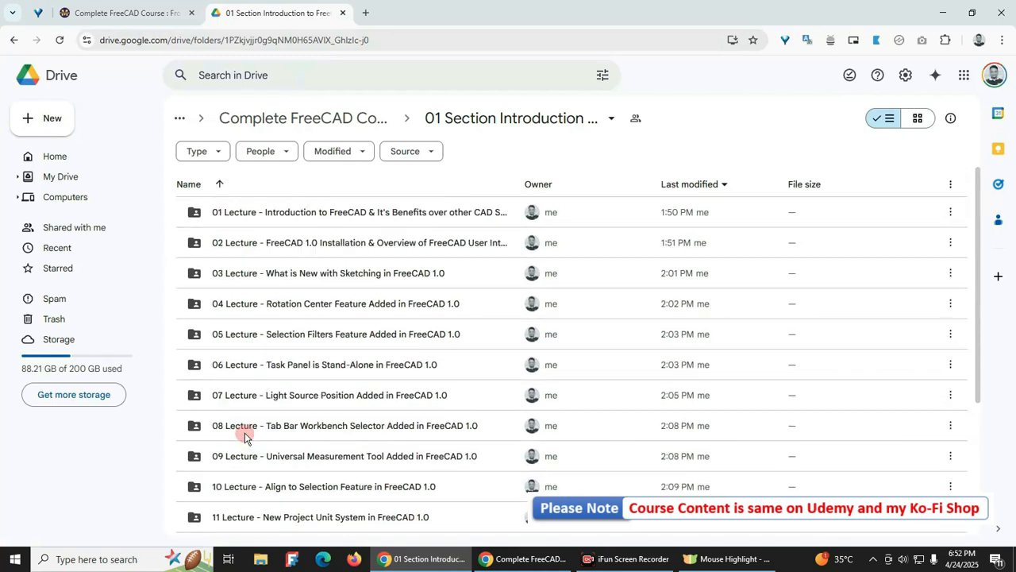
- View the introduction video's file actions in the 01 Lecture folder and return to the 01 Section folder
double_click(239, 213)
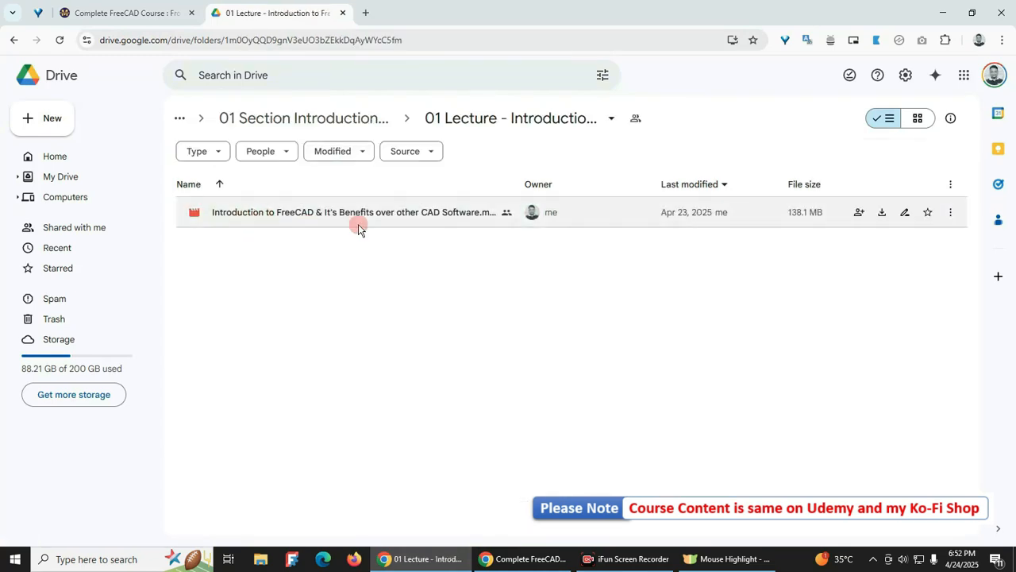
click(951, 214)
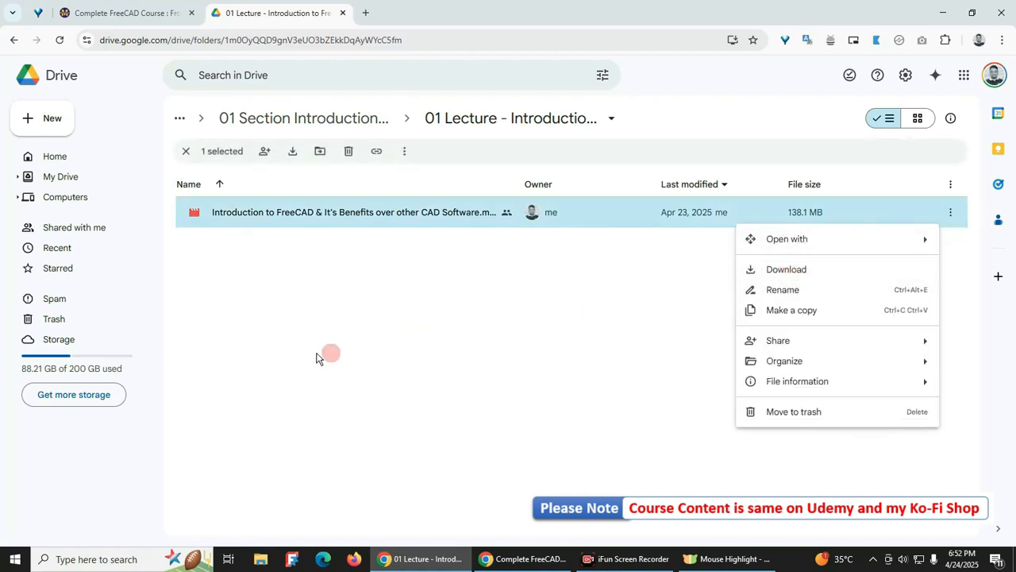
click(320, 356)
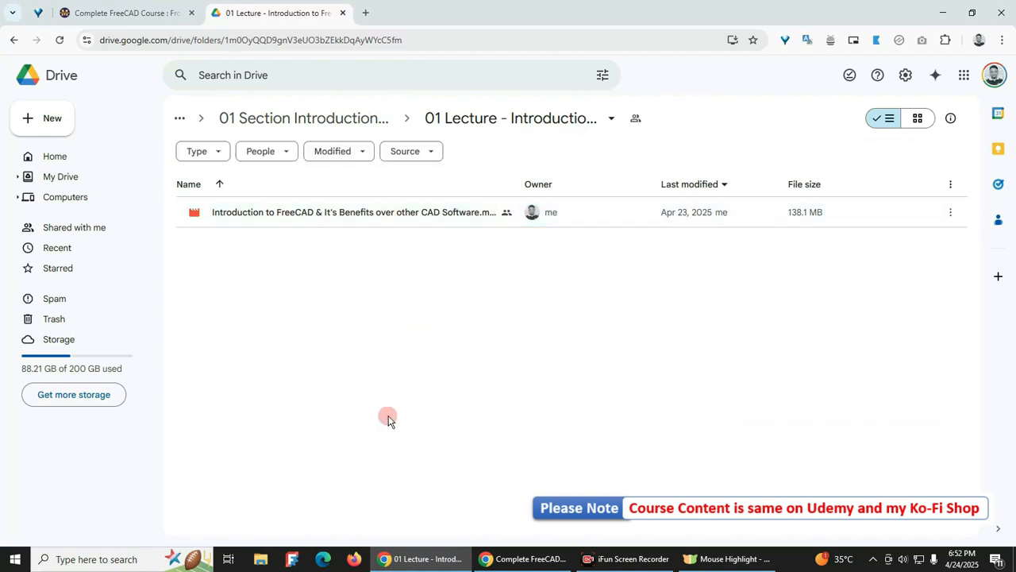
click(266, 117)
- Review the price, contact note and course description on the Ko-fi product page
click(141, 16)
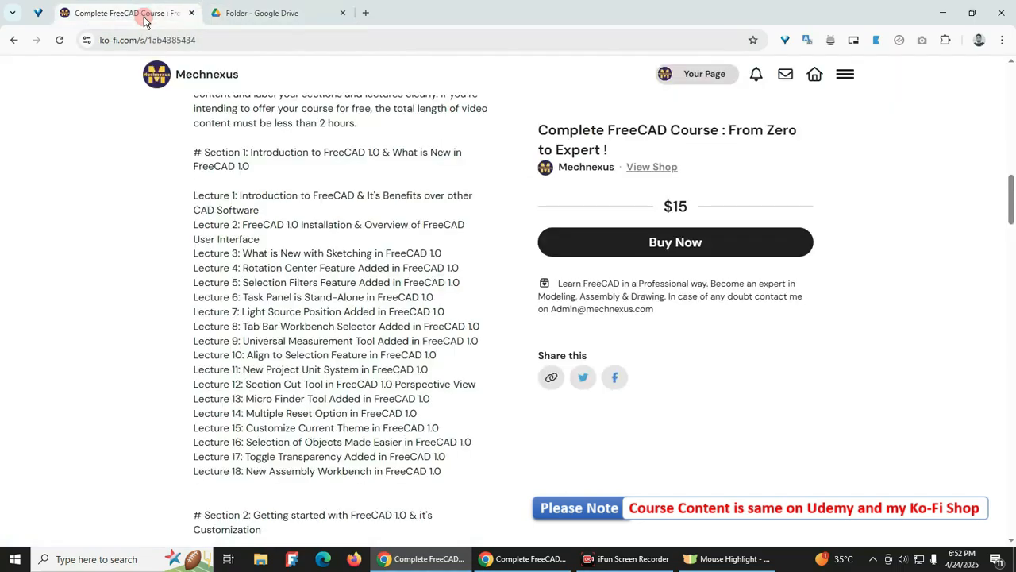
scroll(397, 381, up, 14)
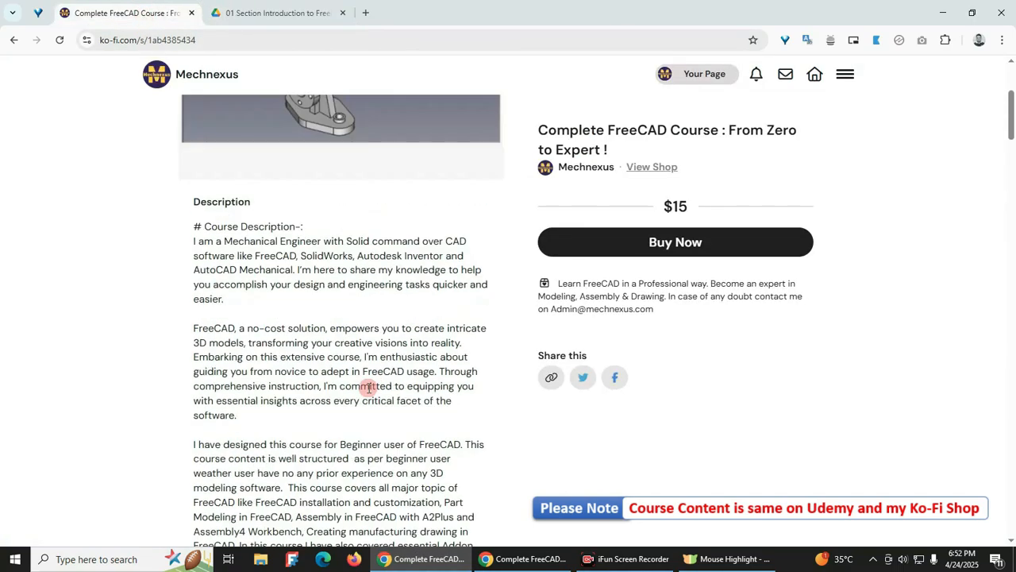
scroll(369, 387, up, 3)
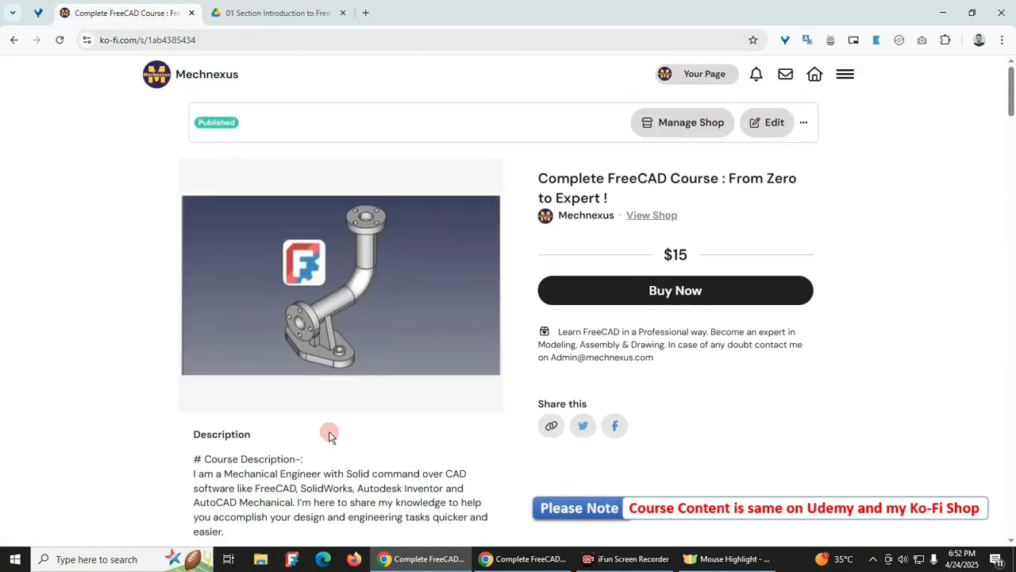
scroll(330, 436, down, 2)
scroll(335, 437, down, 2)
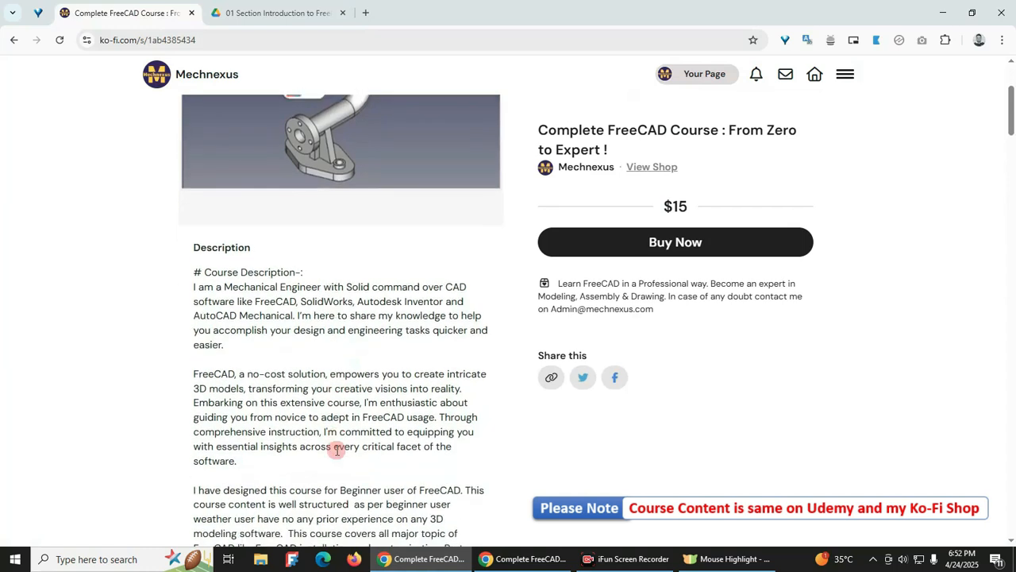
scroll(336, 420, up, 4)
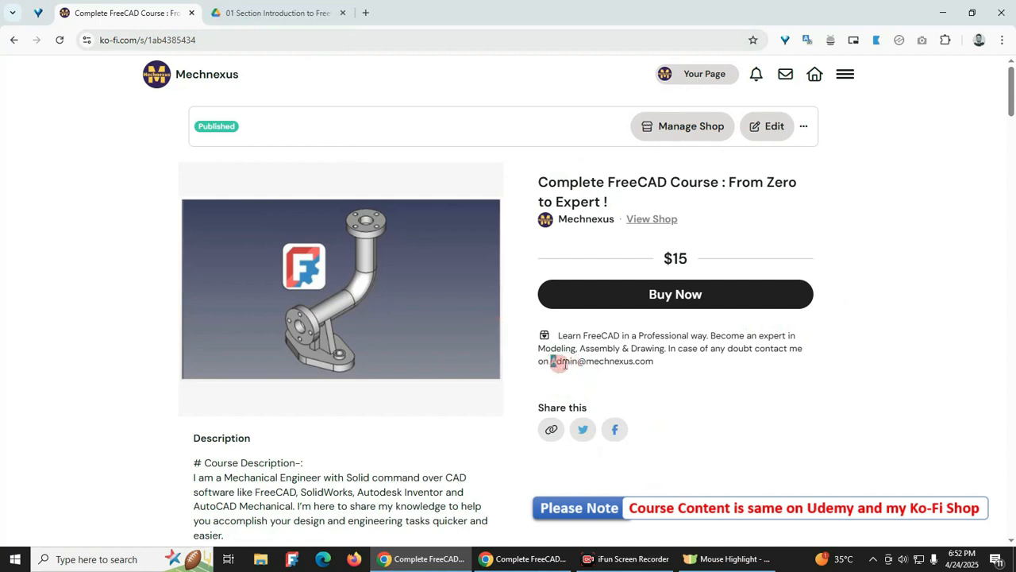
- Point out the contact e-mail on the Ko-fi product page and look through the Mechnexus YouTube channel's home page
drag(565, 364, 651, 362)
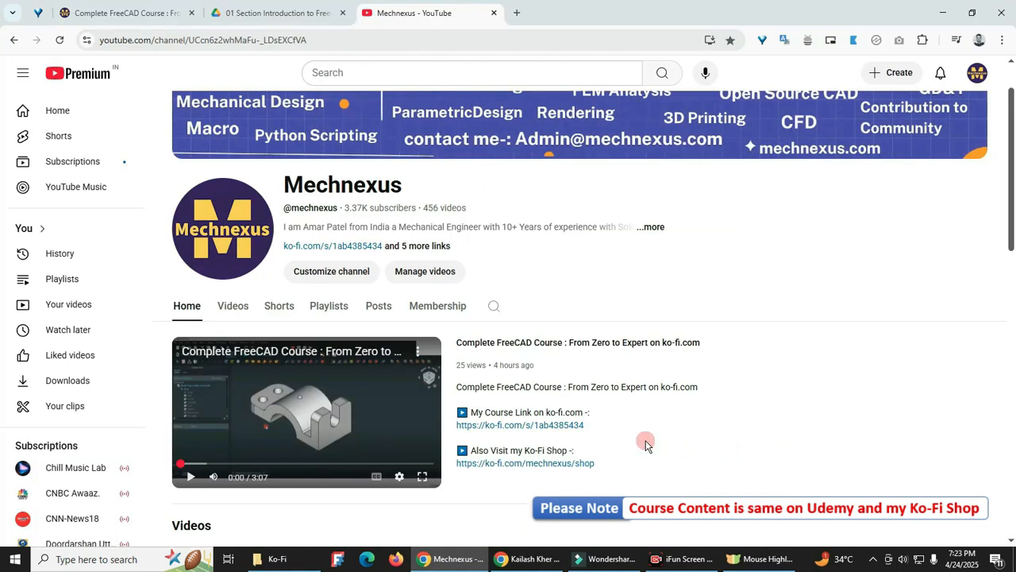
scroll(646, 441, down, 1)
scroll(645, 440, up, 2)
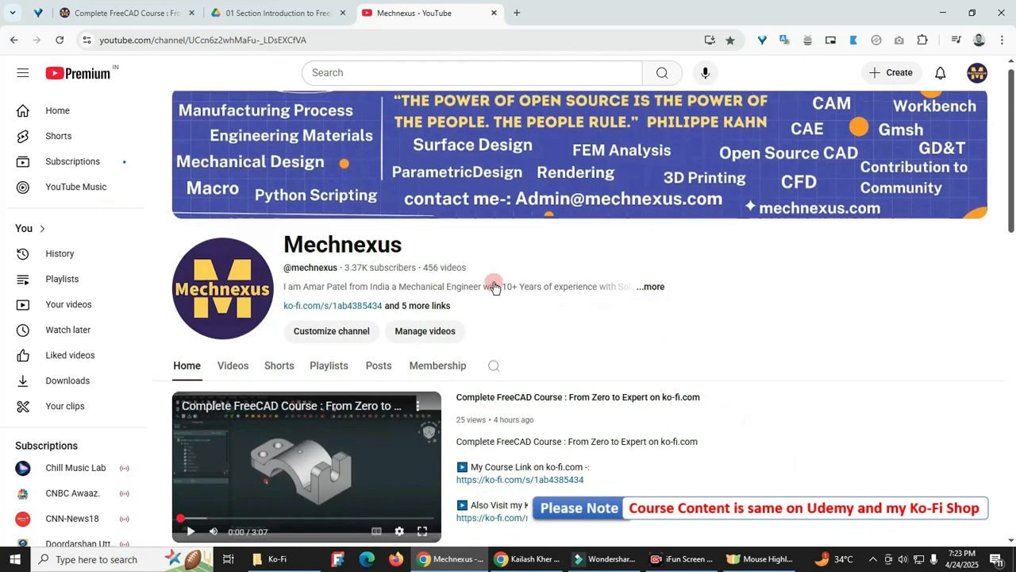
scroll(486, 275, down, 2)
scroll(556, 373, down, 4)
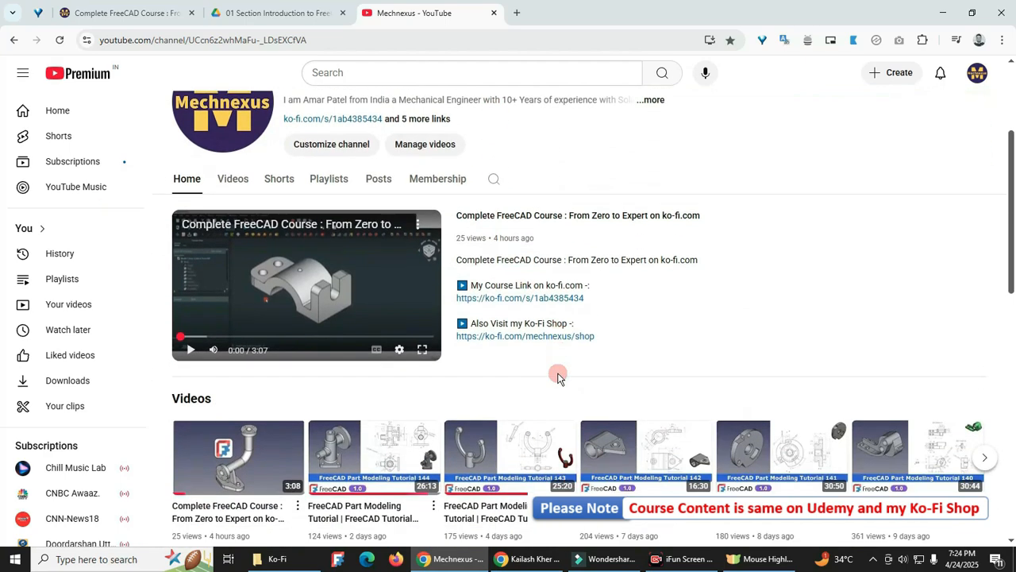
scroll(558, 371, up, 4)
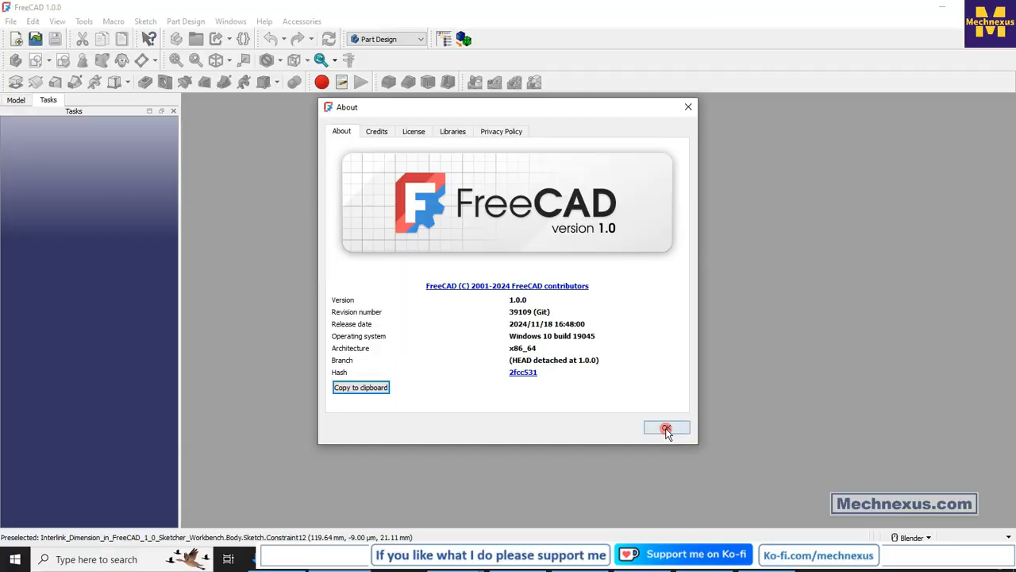
- In FreeCAD, create a new document and add a Part Design body with its origin planes shown
click(664, 426)
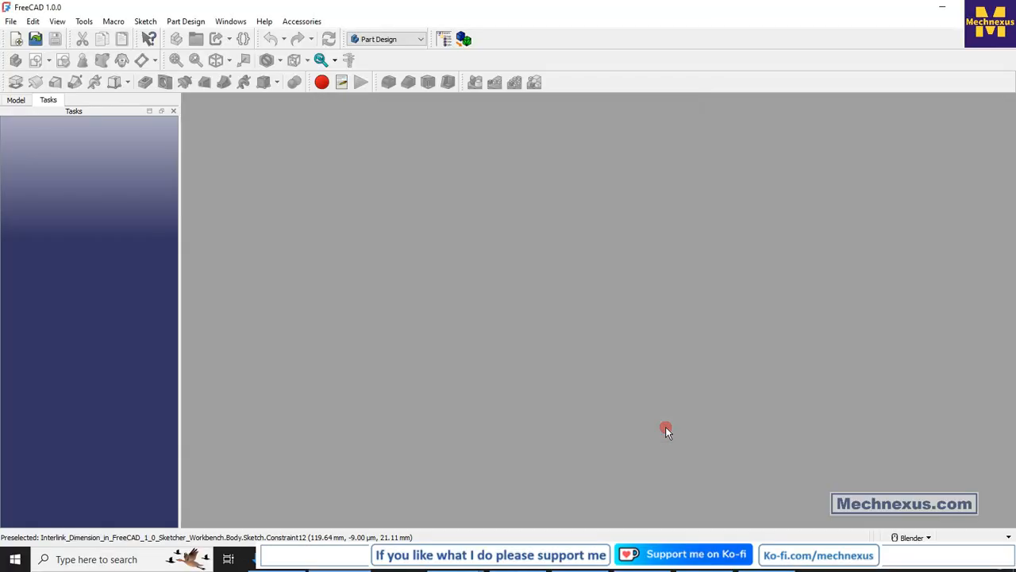
click(19, 44)
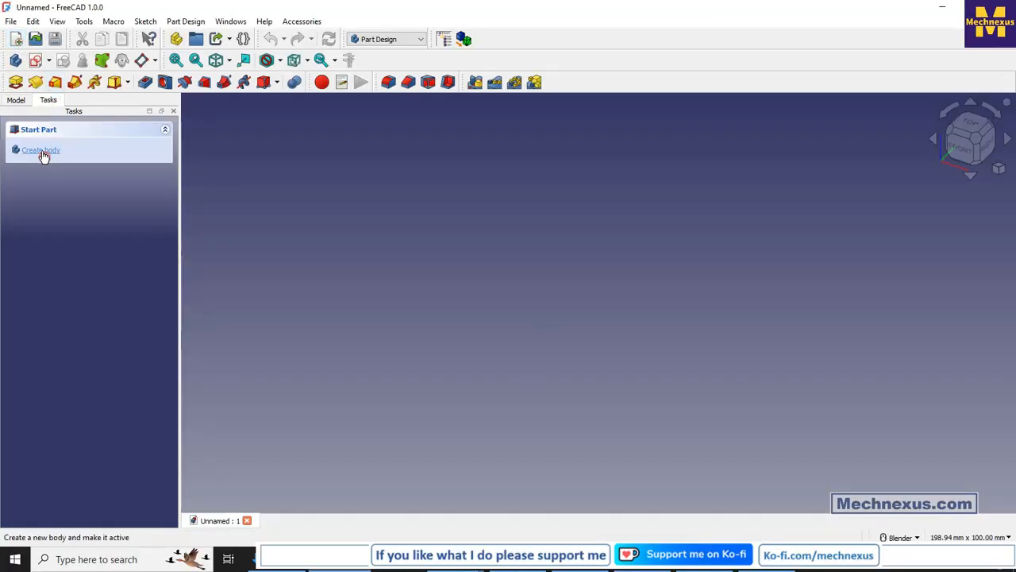
click(16, 102)
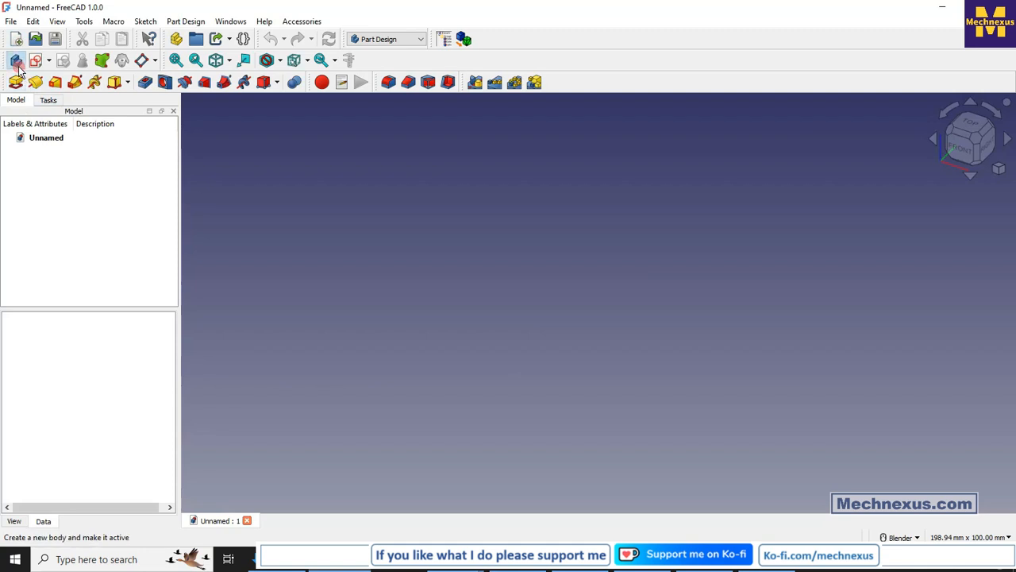
click(15, 82)
key(space)
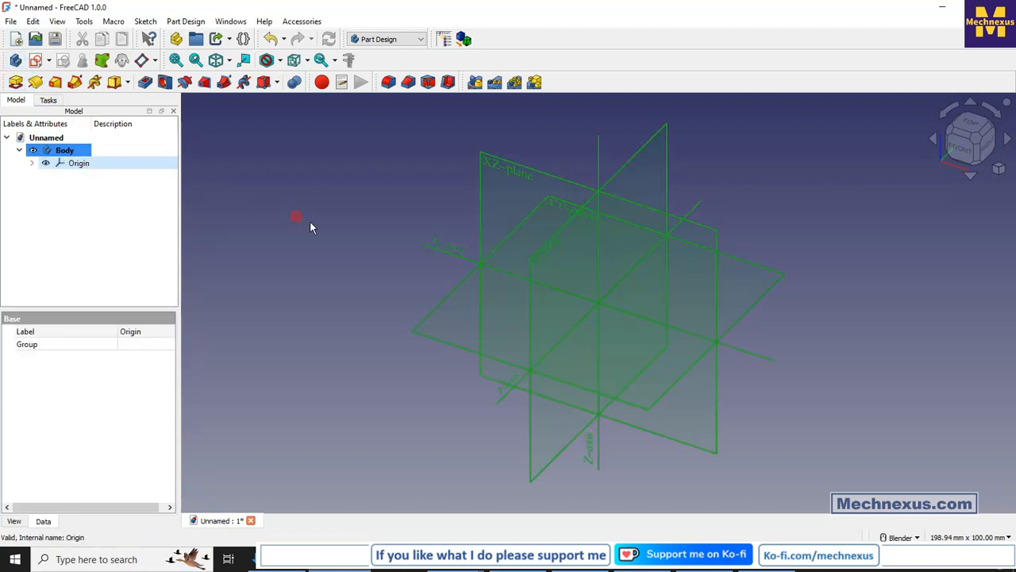
- Start a sketch on the XZ plane and hide the body's origin
click(379, 195)
click(483, 165)
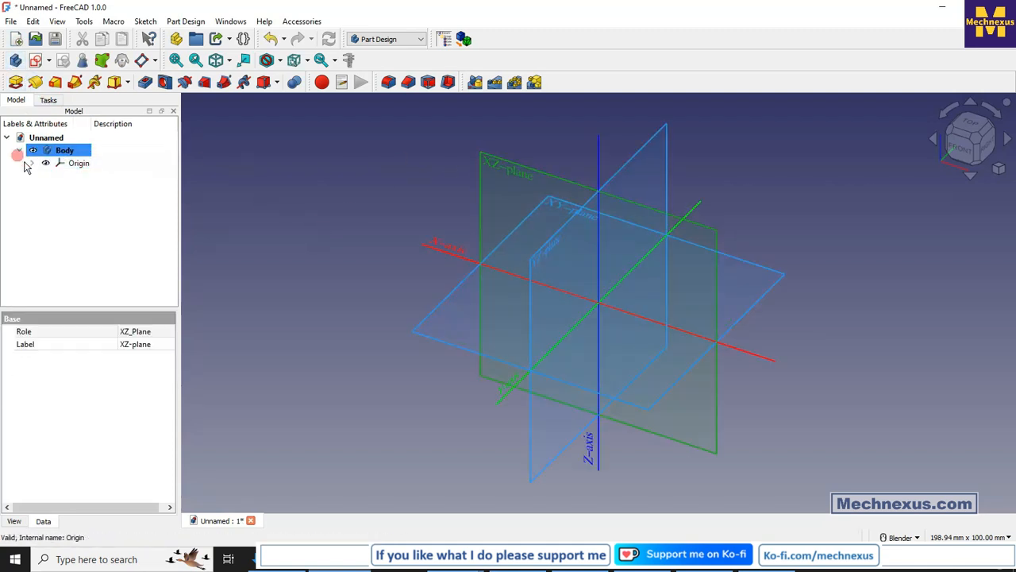
click(35, 61)
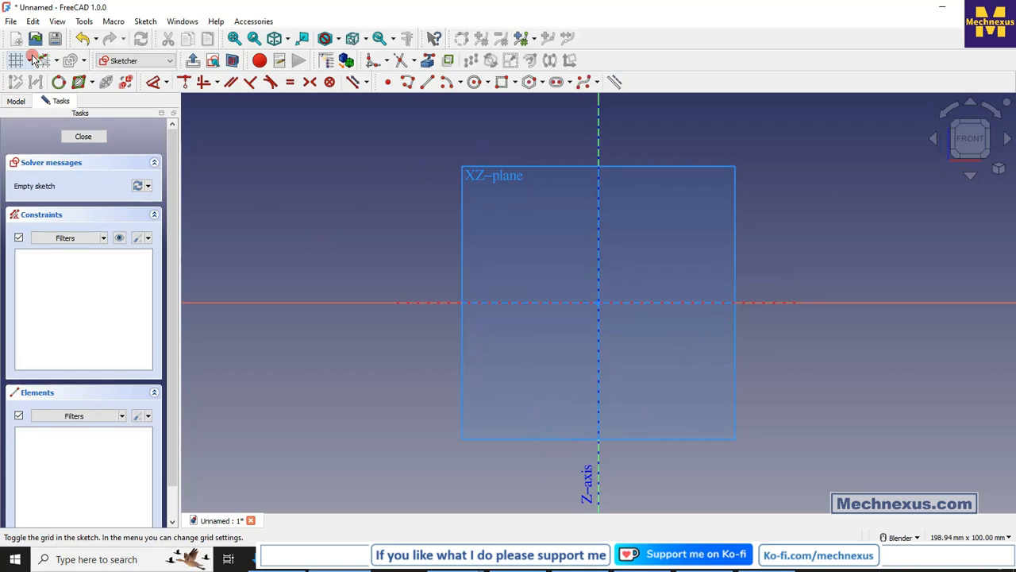
click(25, 102)
click(74, 168)
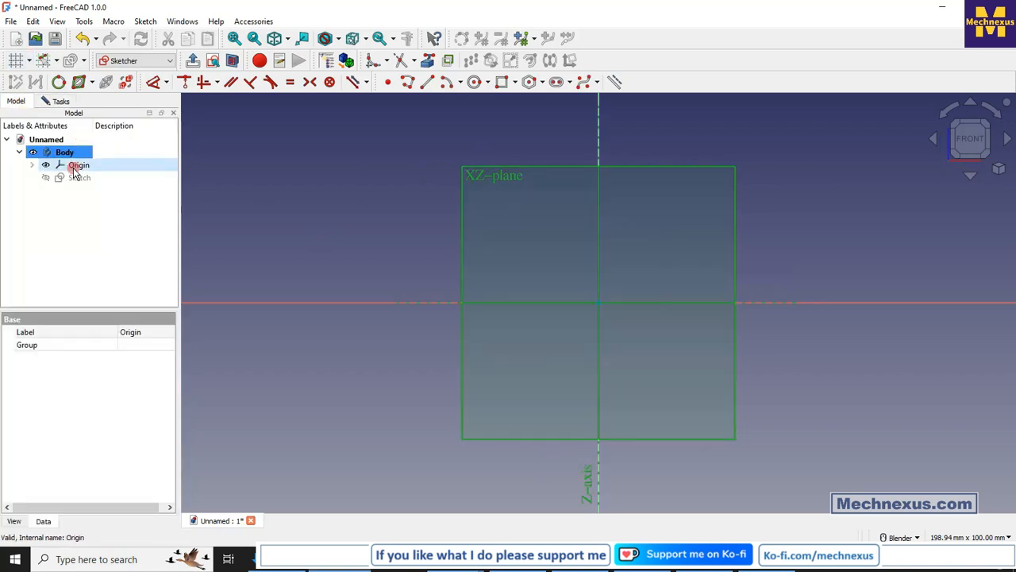
key(space)
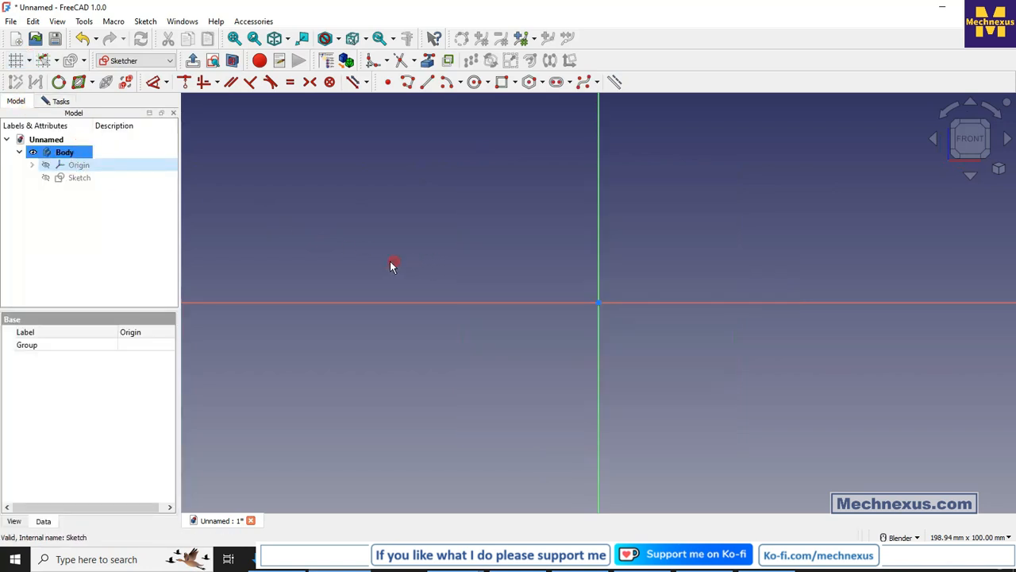
- Sketch an arc slot that curves around a centre point up and to the right of the origin, with rounded ends of about 20 mm radius
scroll(363, 255, down, 2)
scroll(683, 257, up, 1)
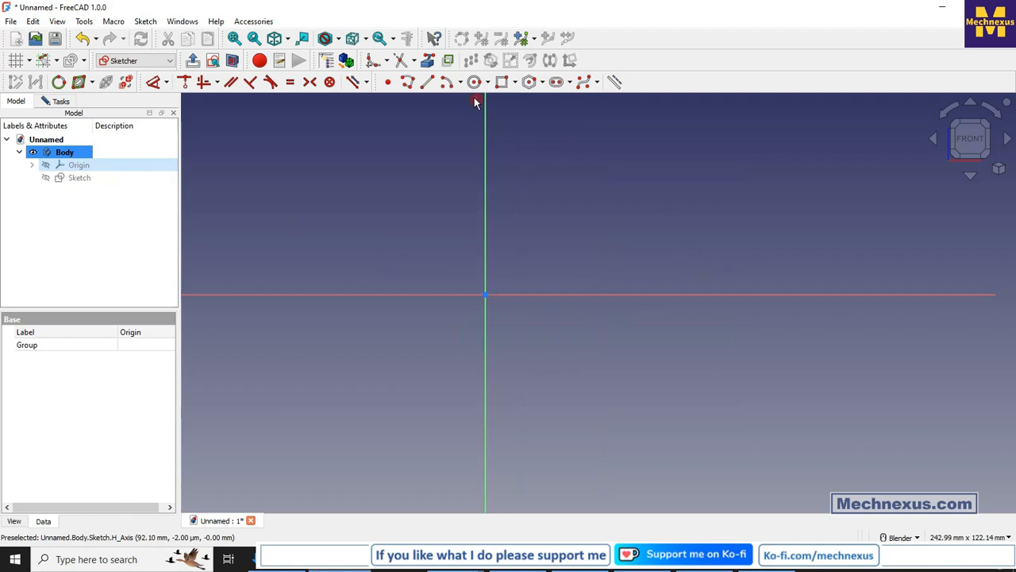
click(572, 85)
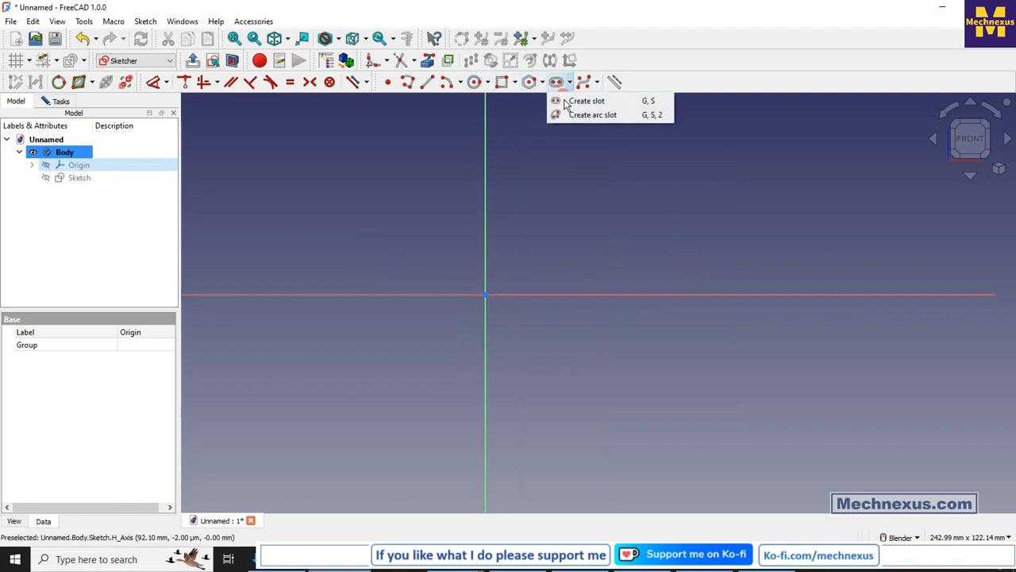
click(584, 113)
click(617, 197)
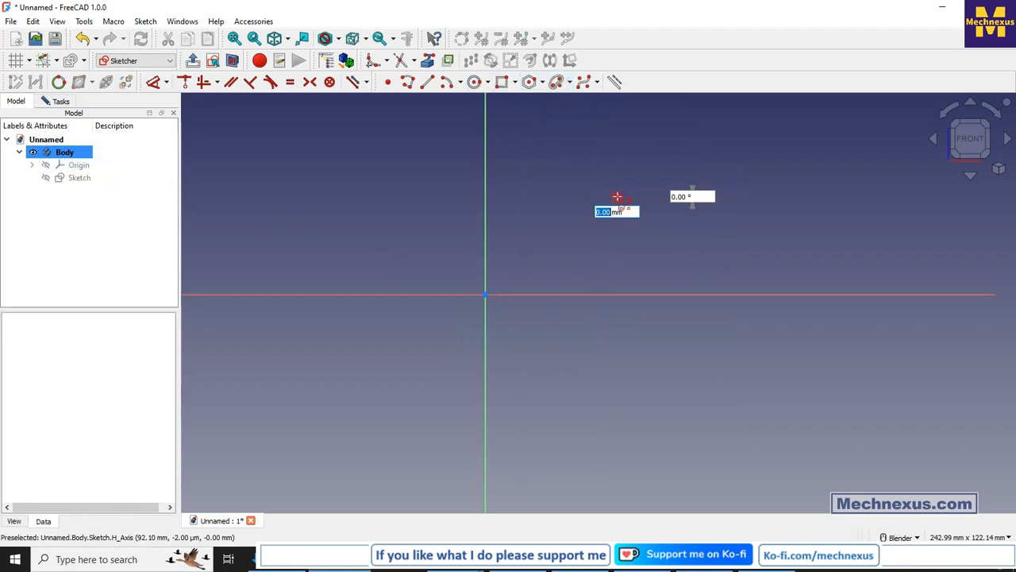
click(588, 425)
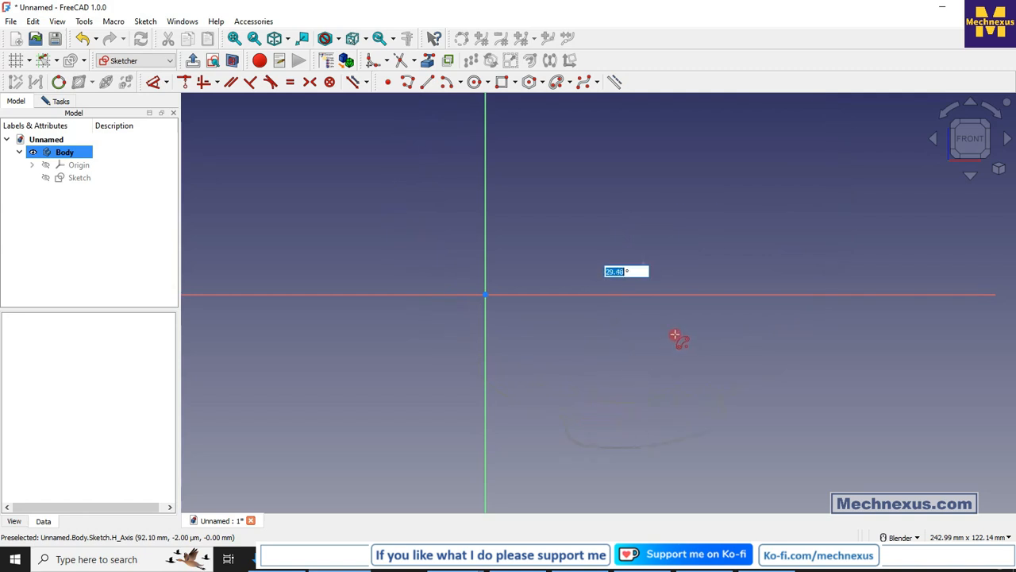
click(617, 166)
scroll(601, 236, down, 4)
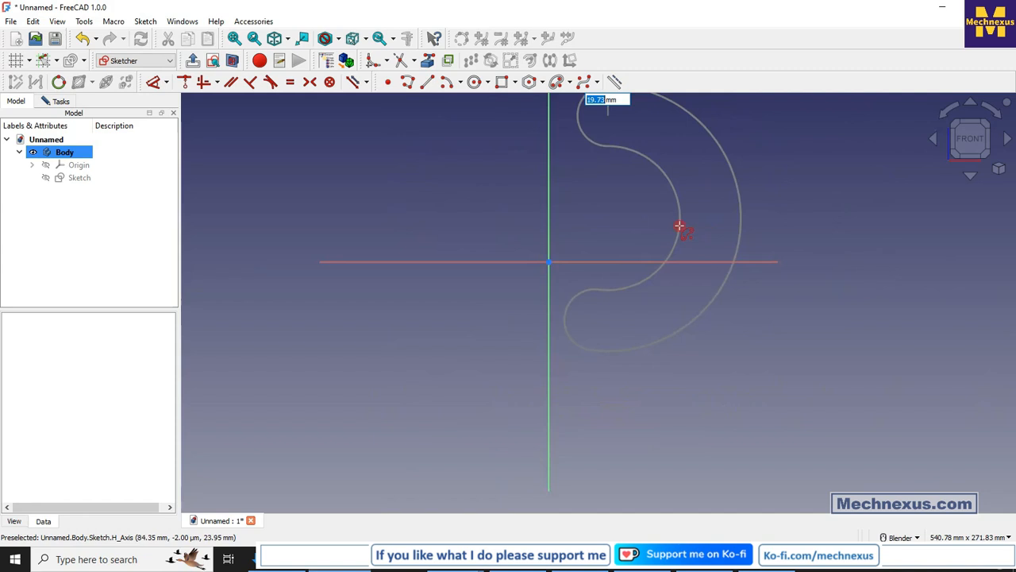
click(680, 228)
scroll(597, 234, up, 3)
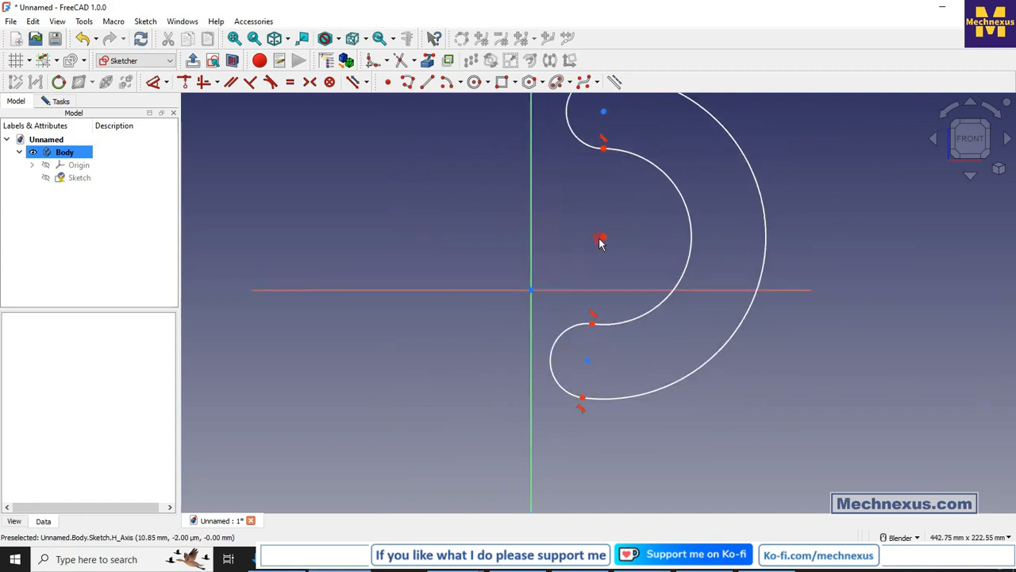
- Make the arc slot's centre coincident with the origin, and enlarge its inner arc to about R71 mm and outer arc to about R113 mm
click(602, 239)
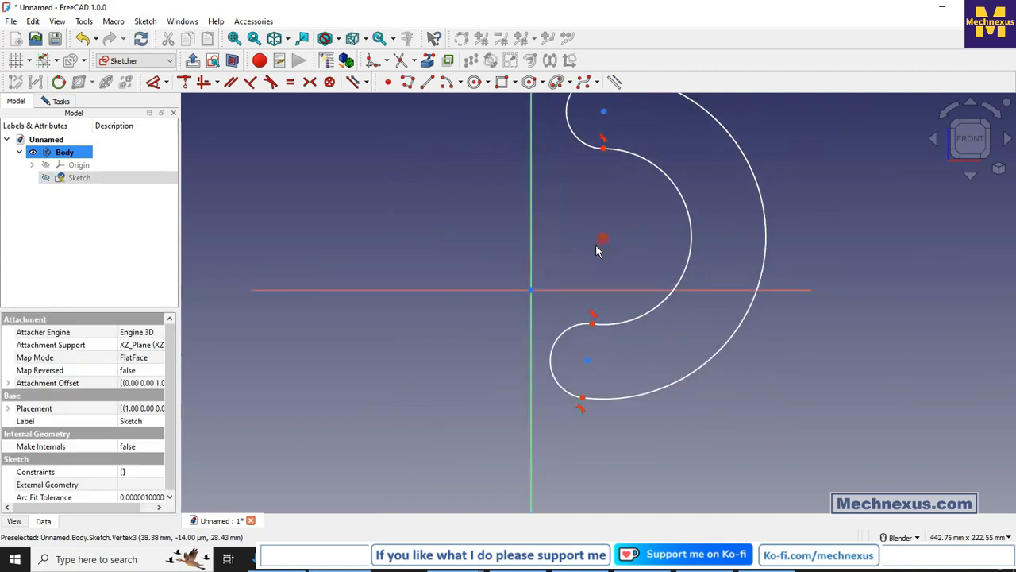
click(532, 291)
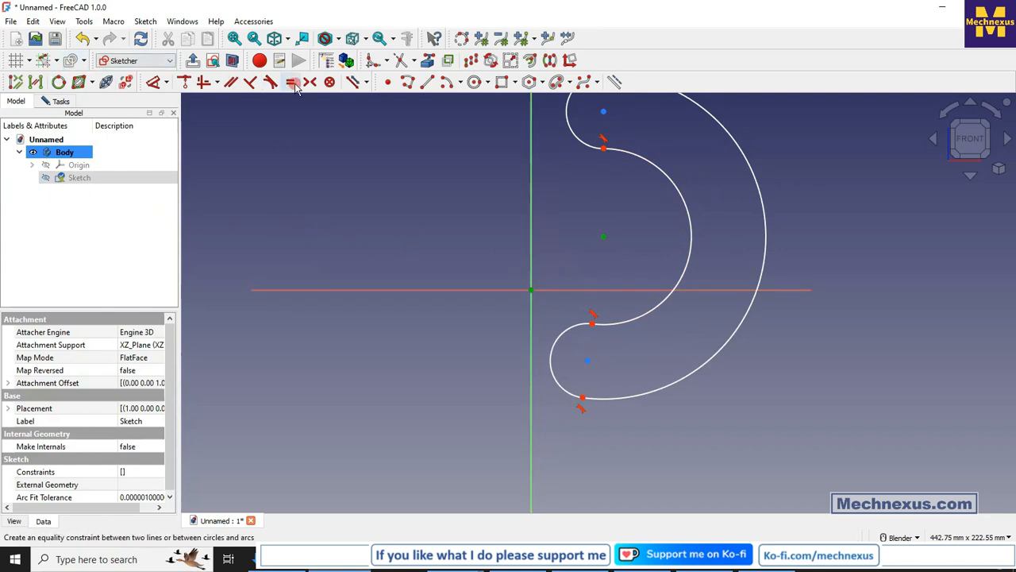
click(184, 81)
scroll(450, 230, down, 2)
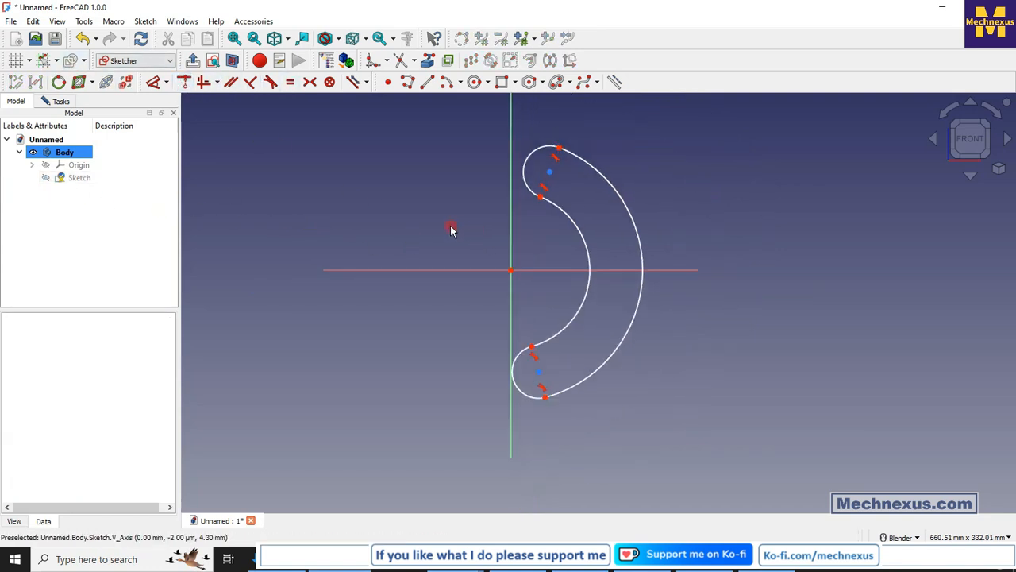
mouse_move(636, 222)
mouse_down()
mouse_move(659, 224)
mouse_move(650, 219)
mouse_up()
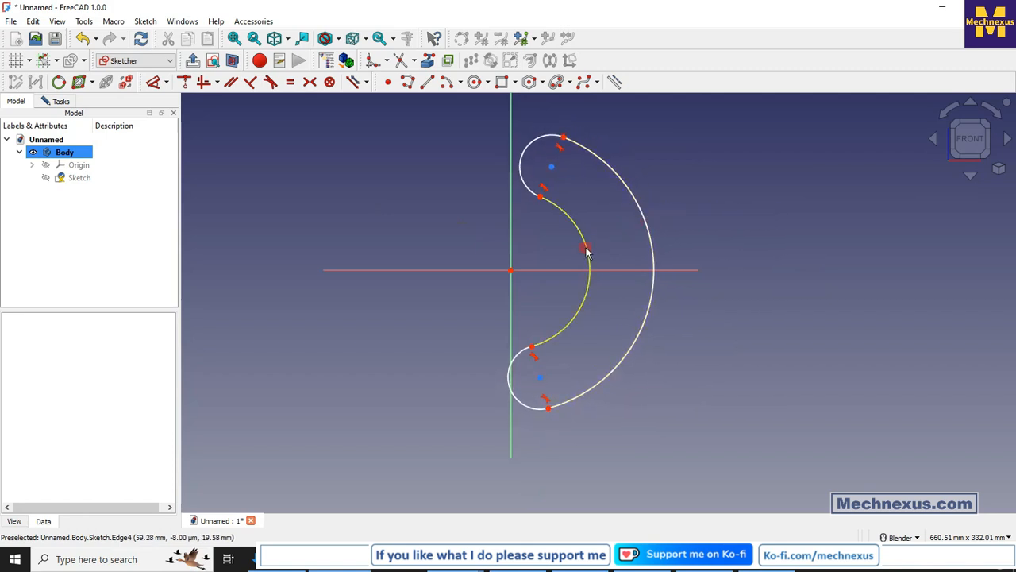
drag(585, 255, 601, 248)
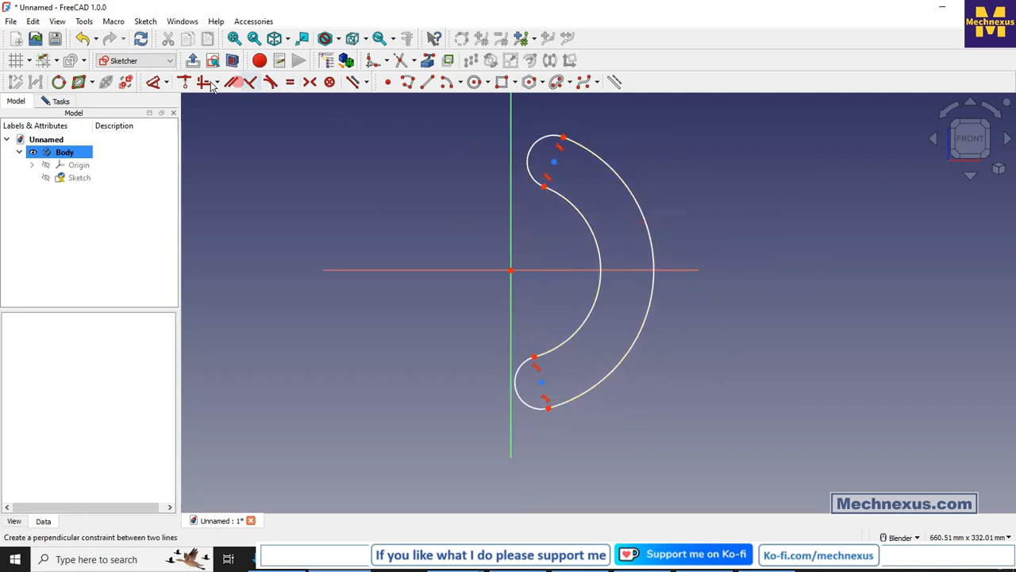
- Dimension the slot's inner arc with a 100 mm radius and its outer arc with a 200 mm radius
click(156, 83)
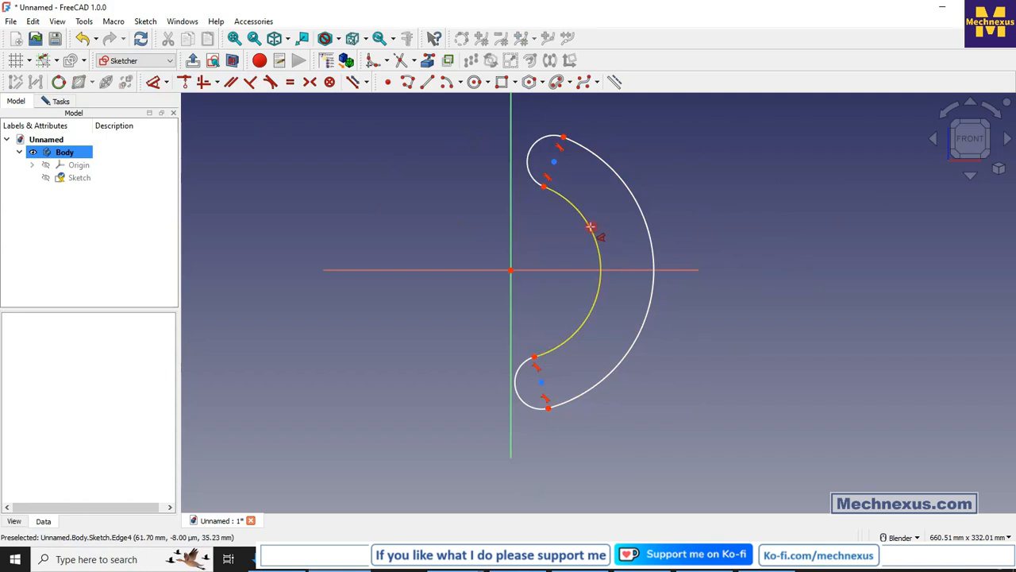
click(594, 229)
click(560, 240)
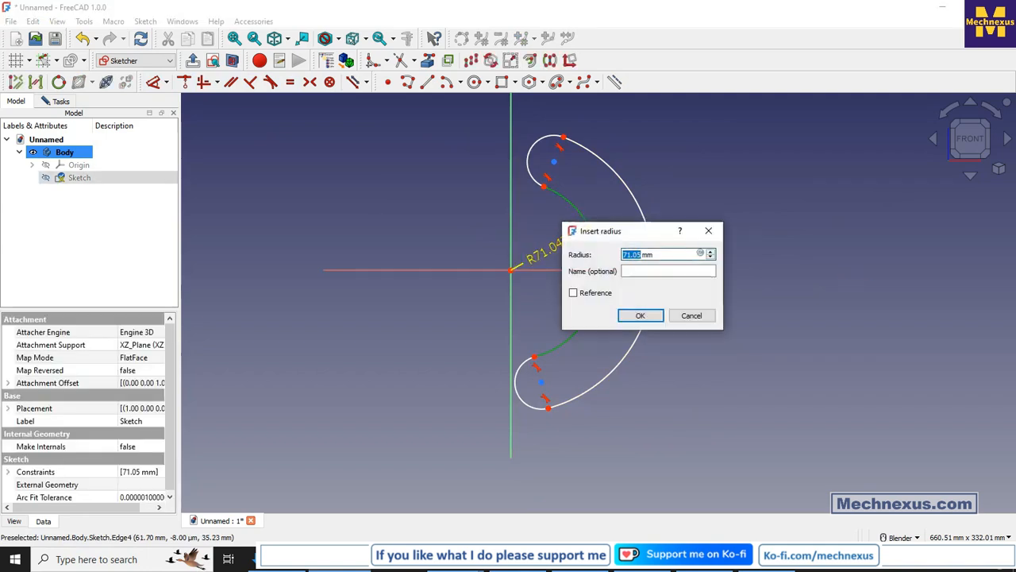
key(Return)
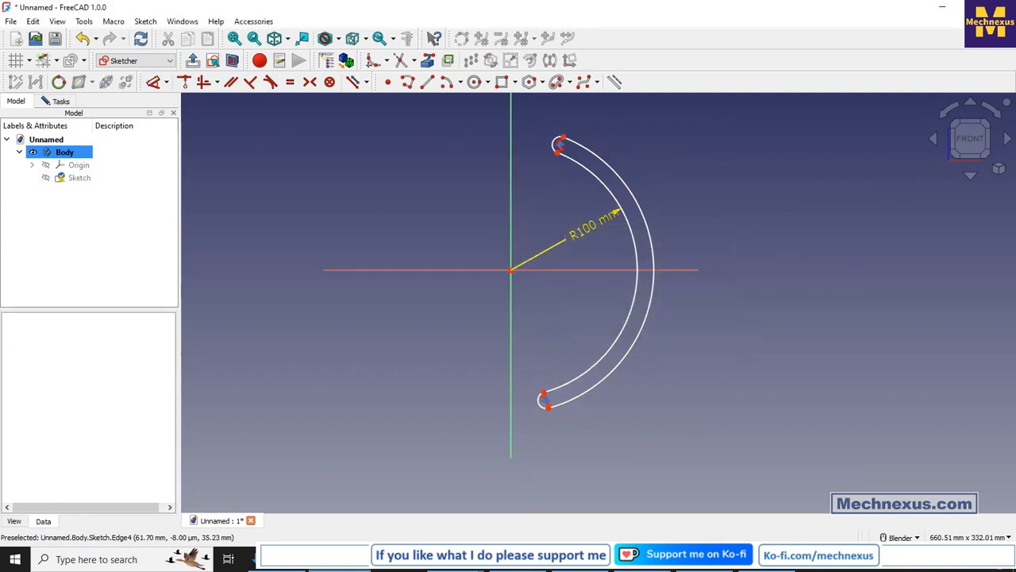
click(651, 229)
click(673, 222)
text(200)
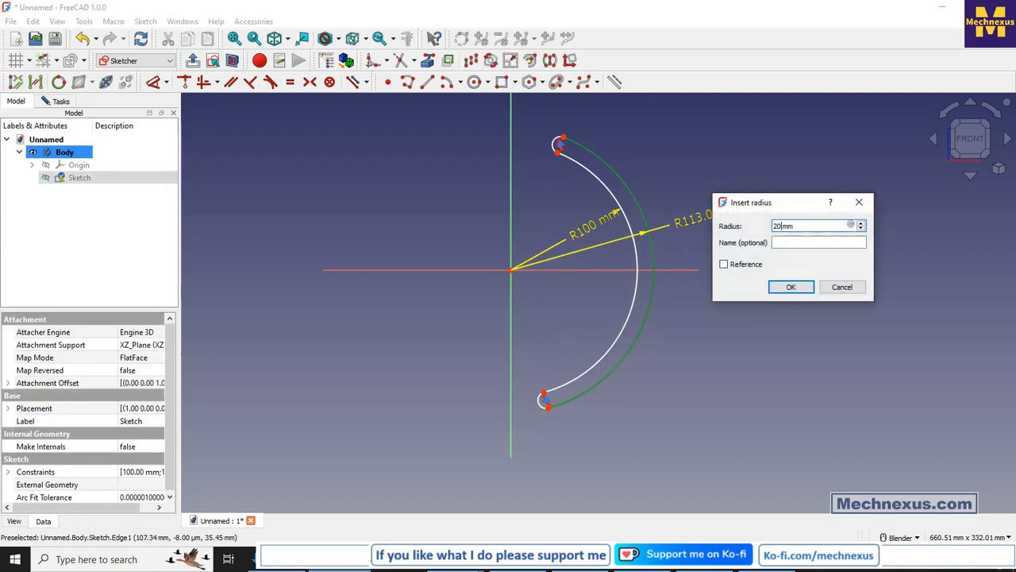
key(Return)
- Reposition the slot's two rounded ends so that both lie to the right of the vertical axis
scroll(593, 382, down, 5)
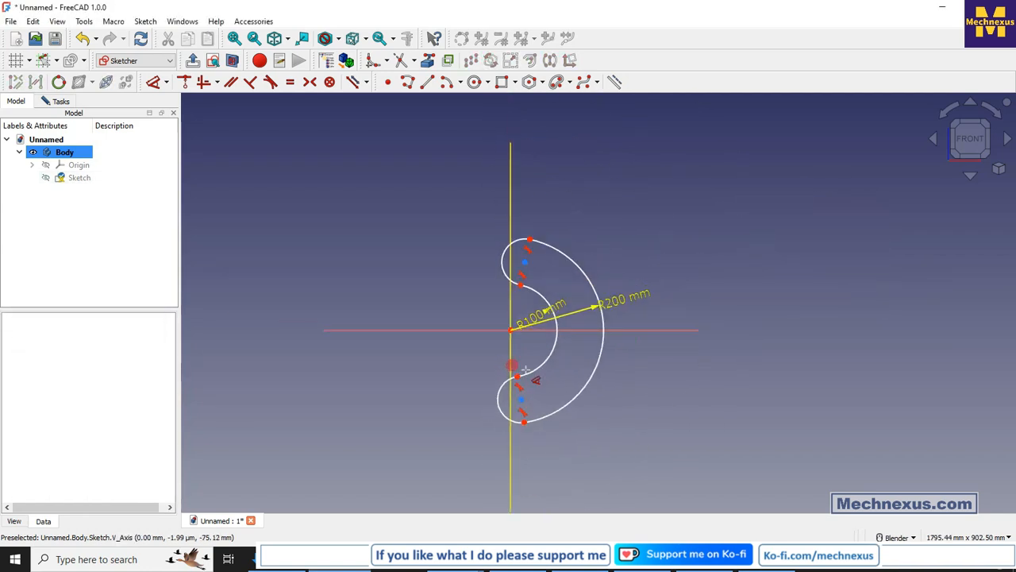
scroll(572, 354, up, 3)
drag(486, 443, 561, 399)
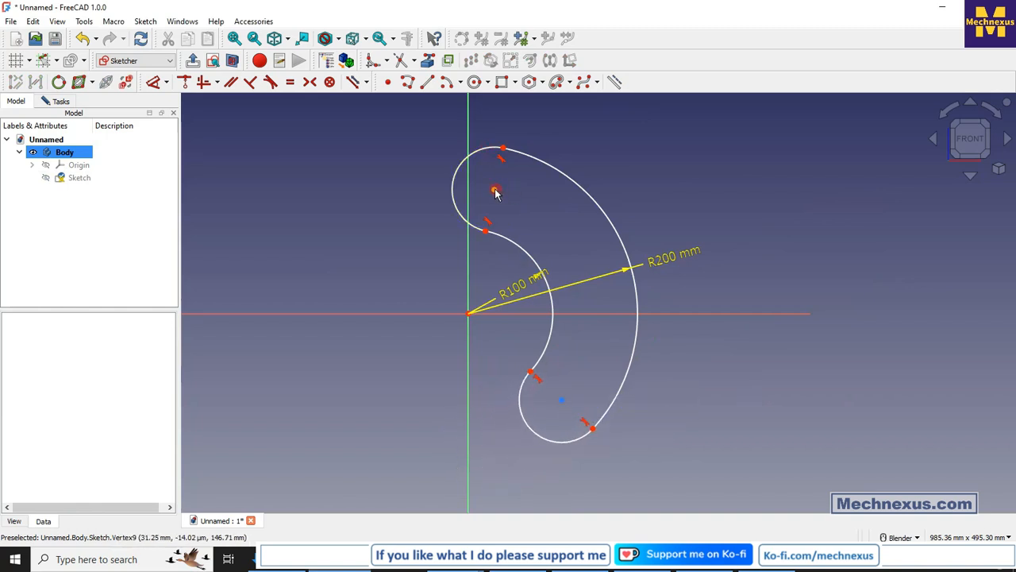
drag(497, 191, 556, 220)
scroll(516, 296, up, 2)
drag(516, 295, 601, 232)
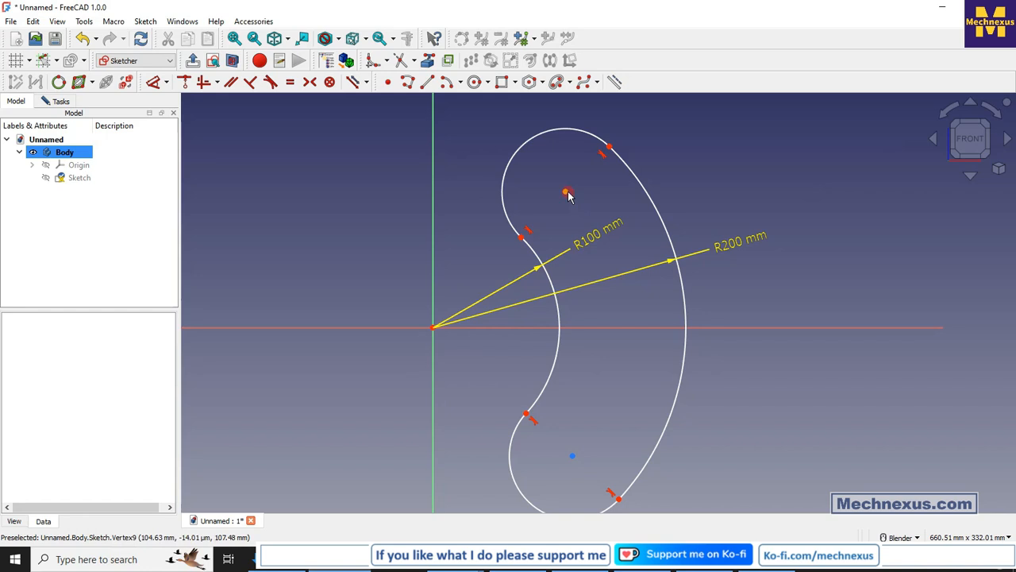
- Draw a line from the origin to the centre of the slot's upper rounded end and convert it to construction geometry
click(434, 329)
click(427, 82)
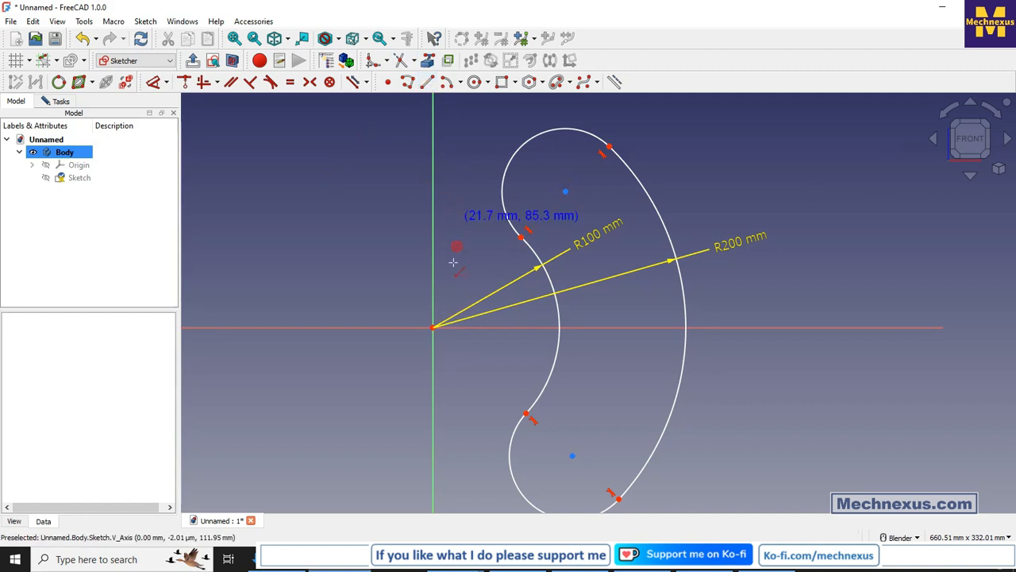
click(433, 327)
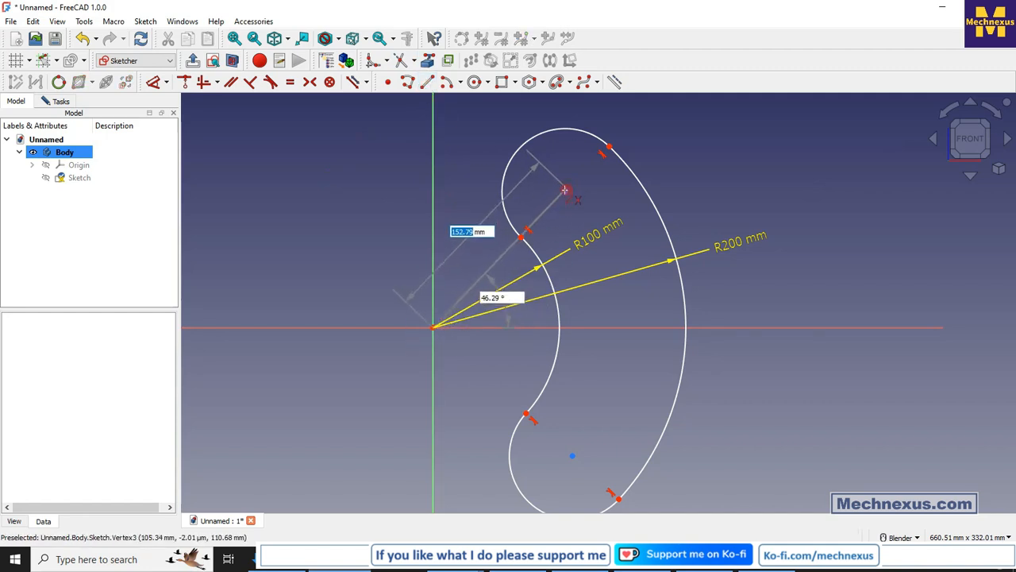
click(564, 190)
right_click(461, 213)
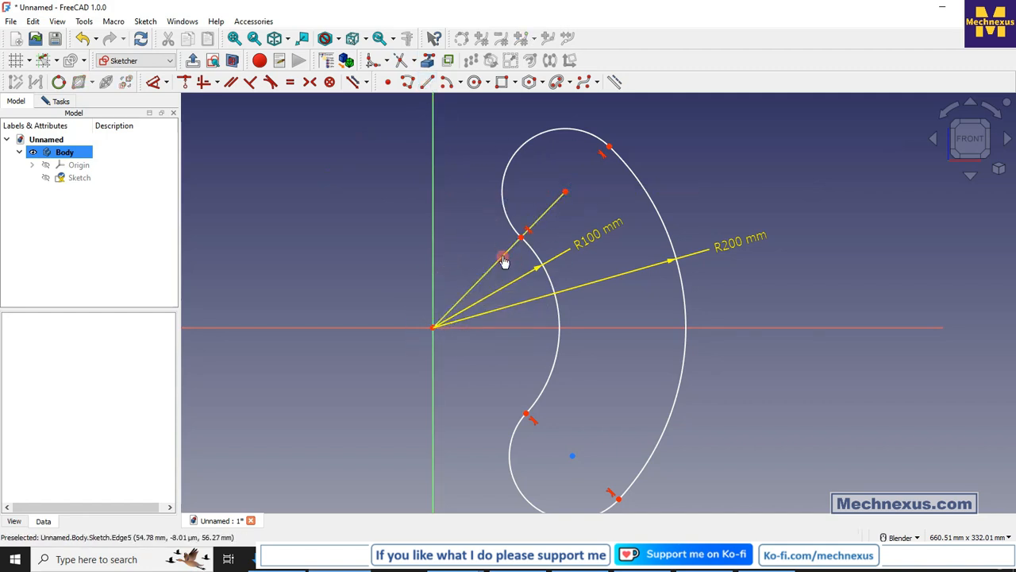
click(504, 261)
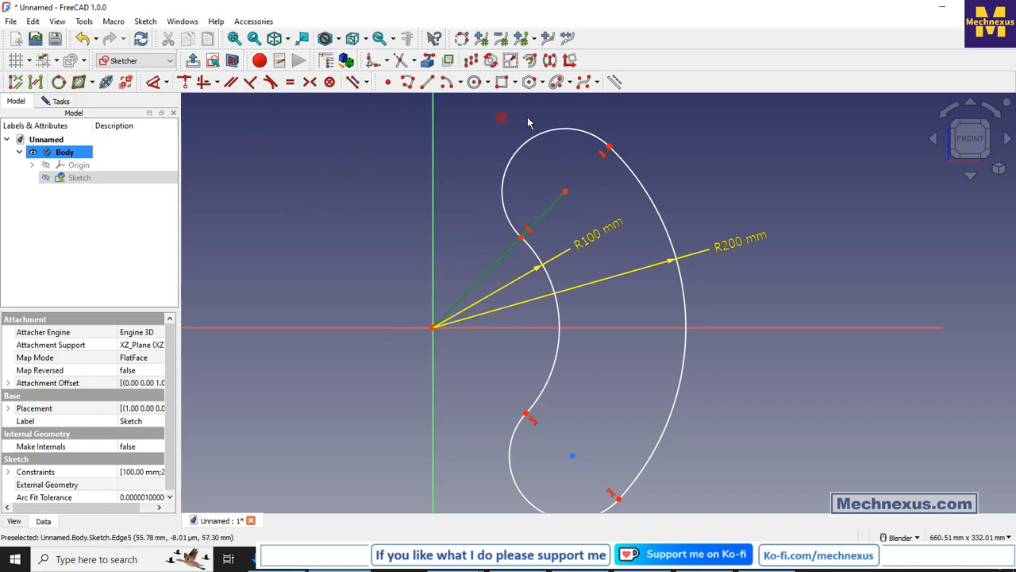
scroll(482, 193, down, 2)
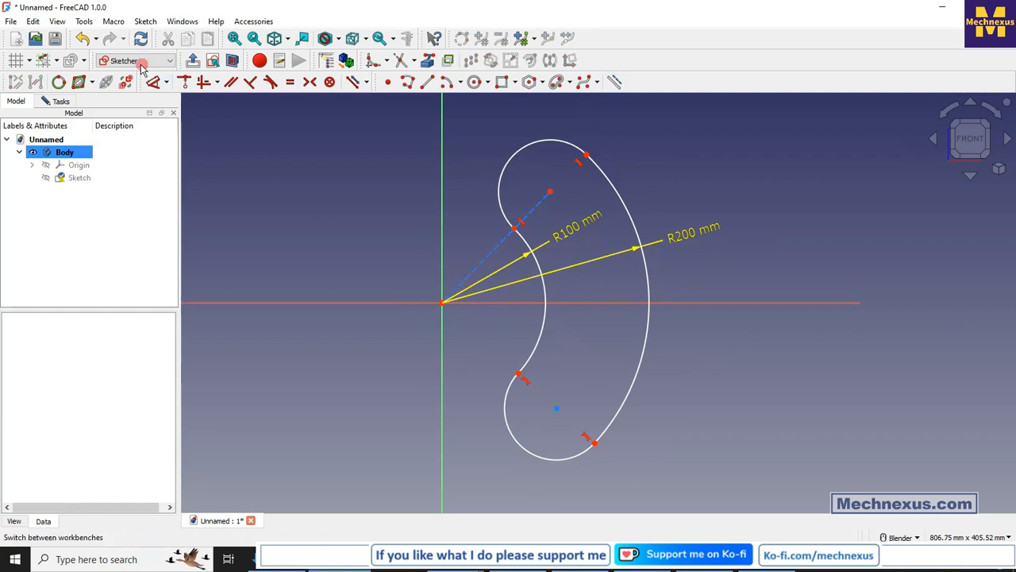
- Draw a line from the origin to the centre of the slot's lower rounded end and convert it to construction geometry
click(443, 302)
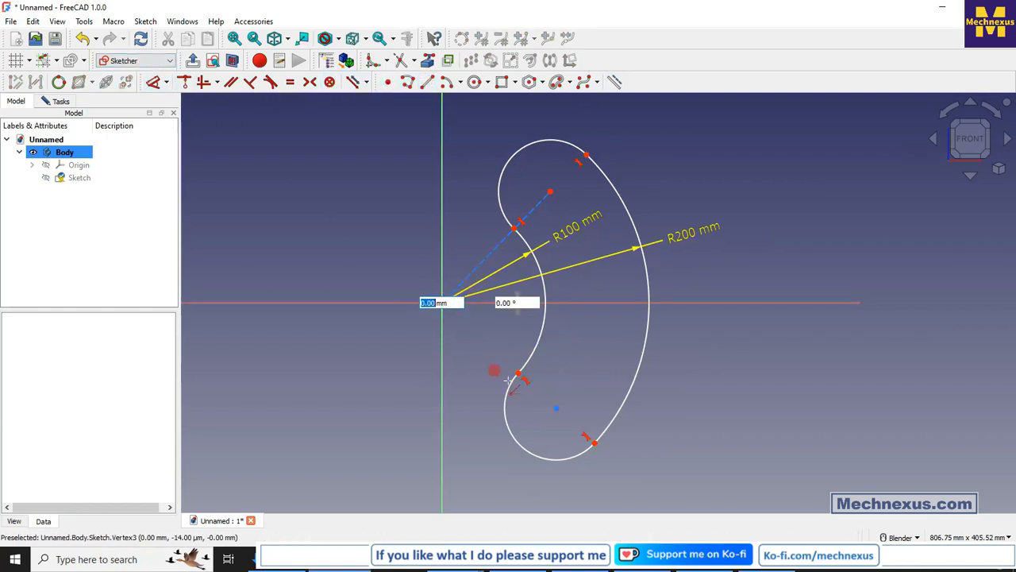
click(558, 409)
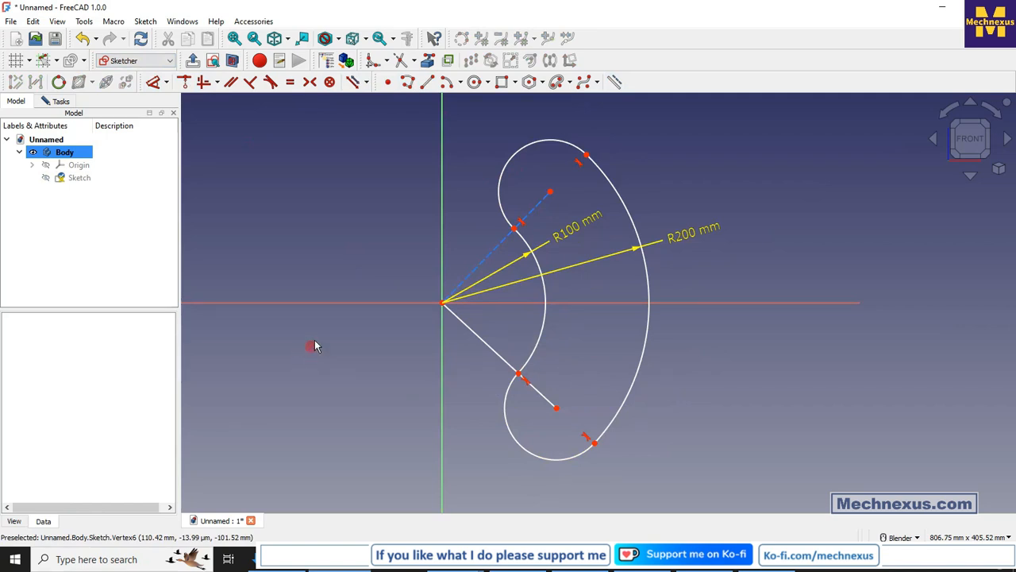
click(483, 343)
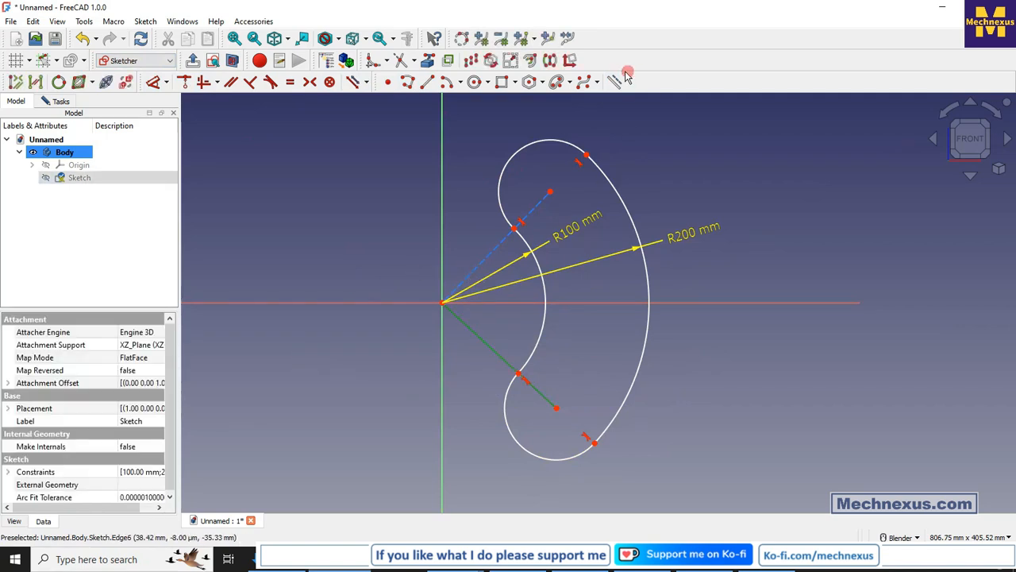
click(614, 82)
scroll(587, 388, down, 2)
scroll(777, 427, up, 2)
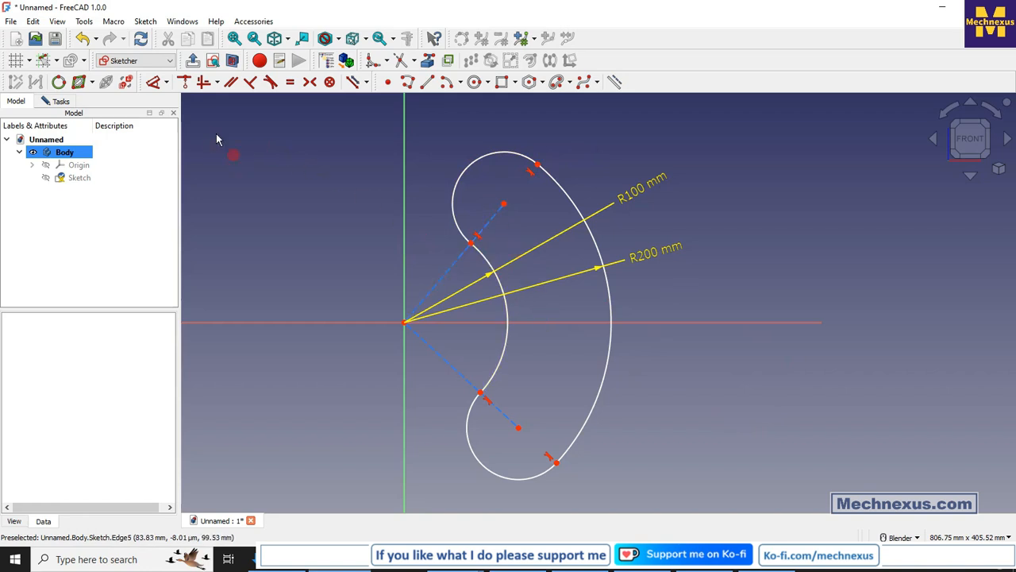
- Dimension the angle between the upper construction line and the horizontal axis at 45°
click(153, 82)
click(449, 269)
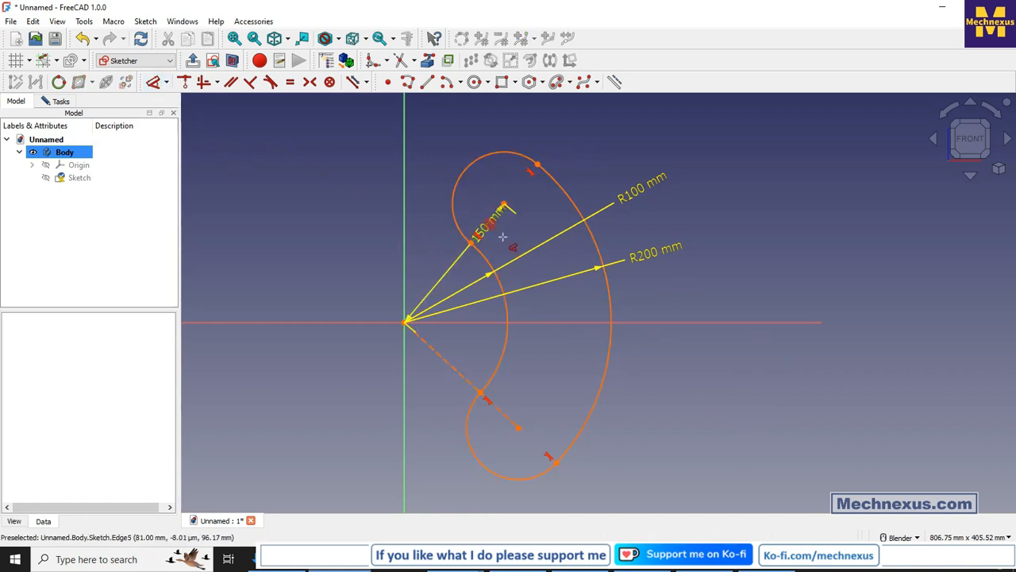
click(586, 322)
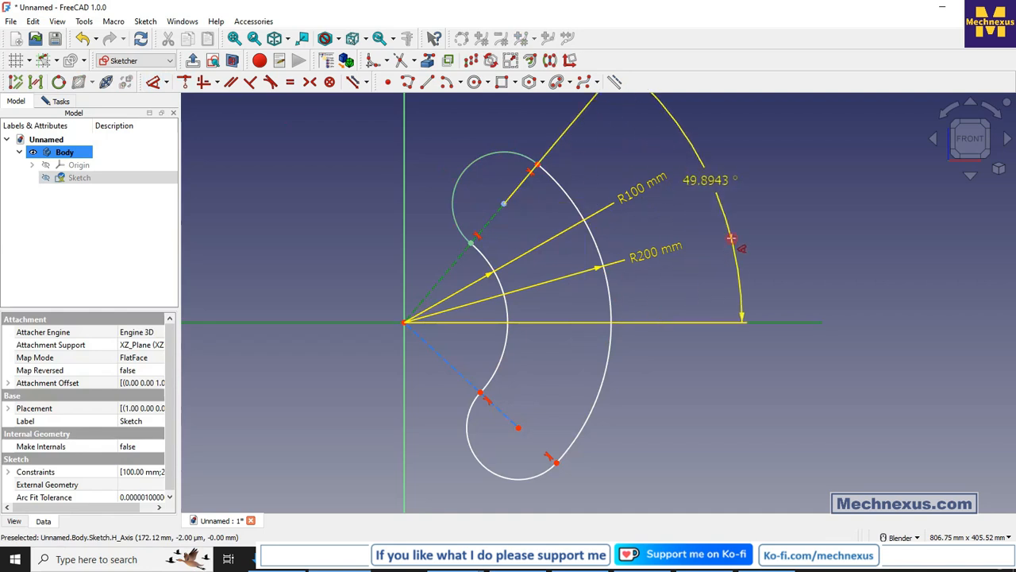
click(732, 238)
text(45)
key(Return)
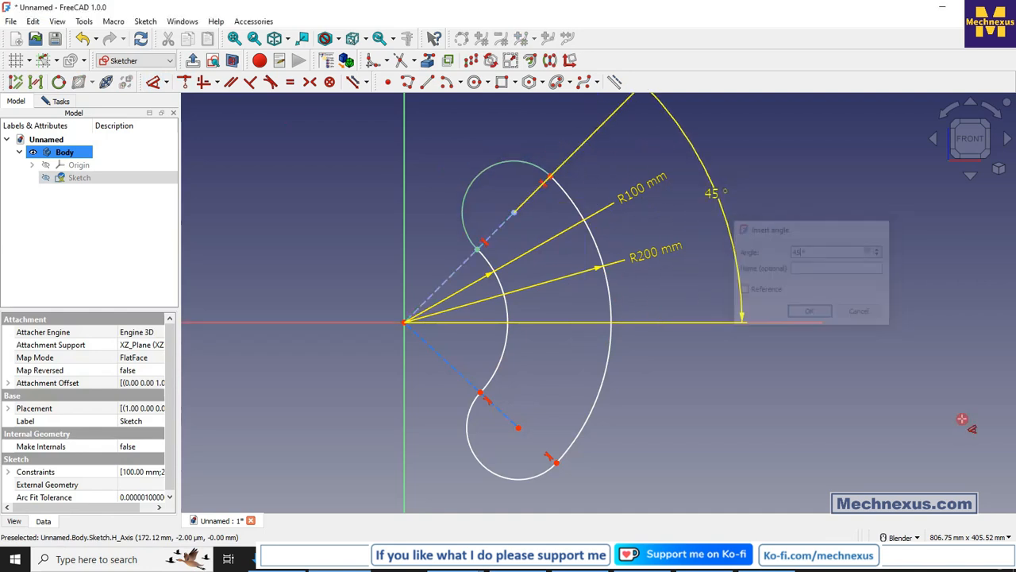
- Dimension the angle between the lower construction line and the horizontal axis at 45° and finish dimensioning
click(466, 373)
click(481, 321)
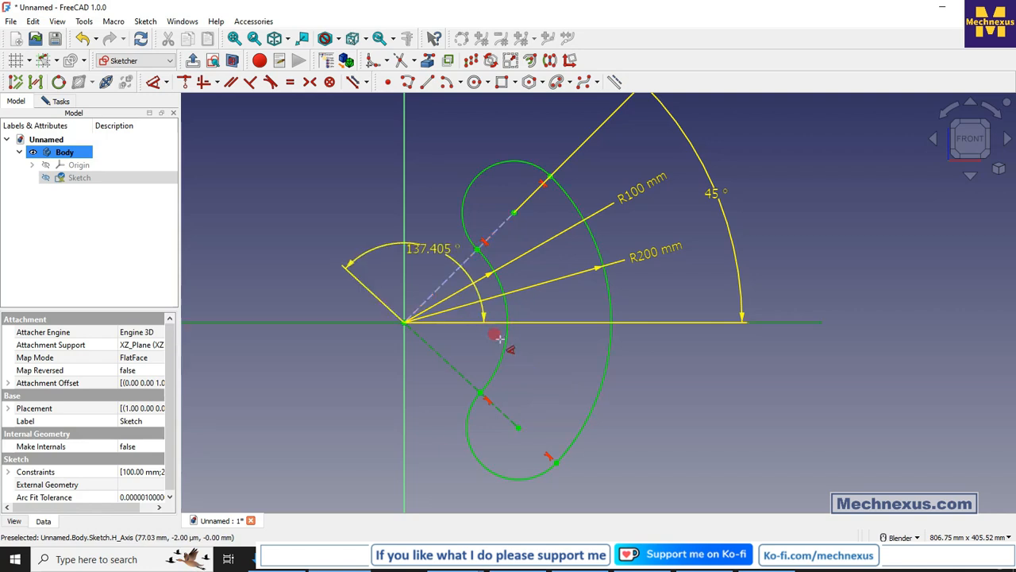
click(724, 435)
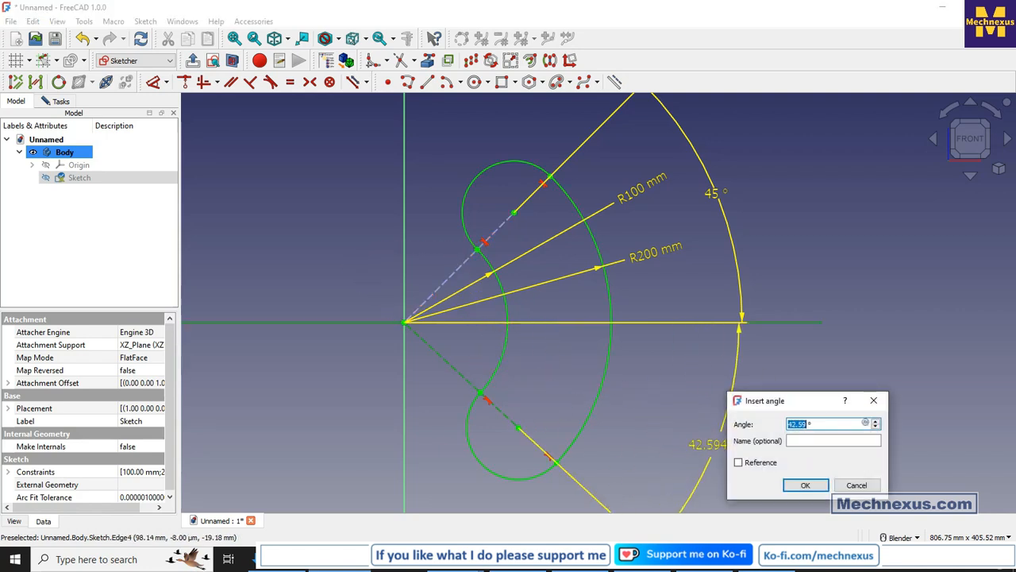
text(45)
key(Return)
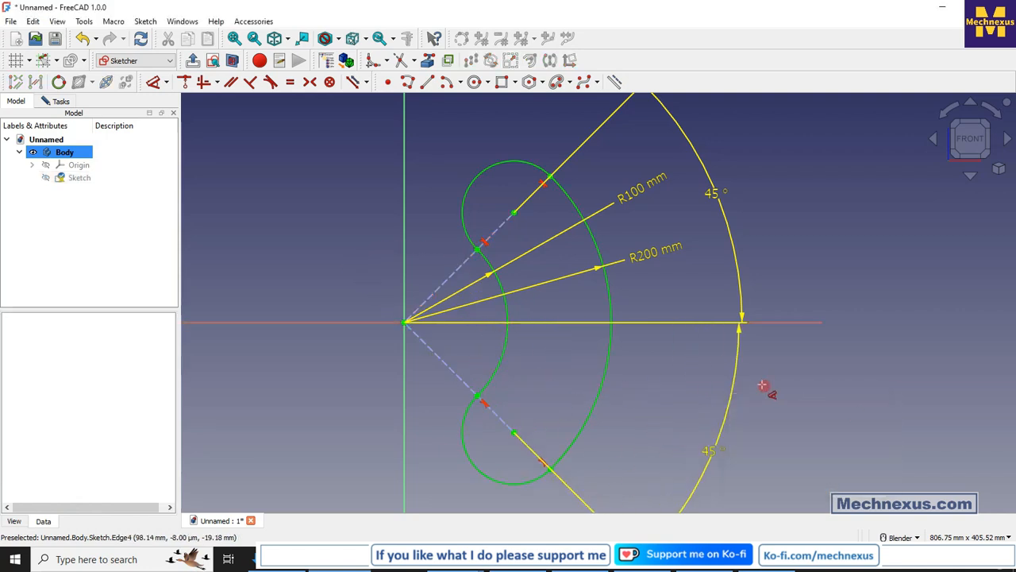
scroll(763, 385, down, 4)
right_click(783, 417)
scroll(783, 417, up, 3)
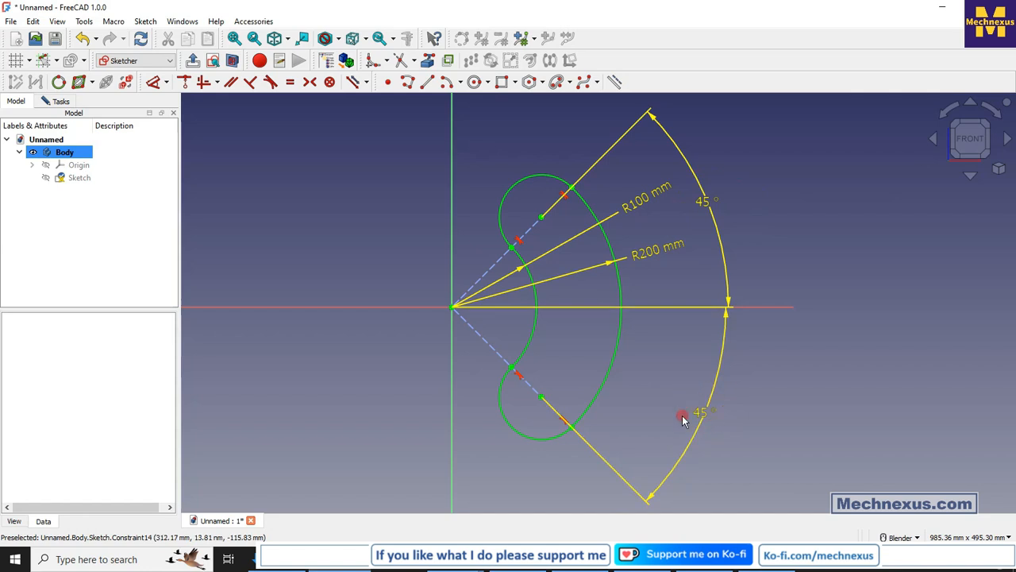
- Try the upper construction line's angle at 55° and return it to 45°
double_click(706, 203)
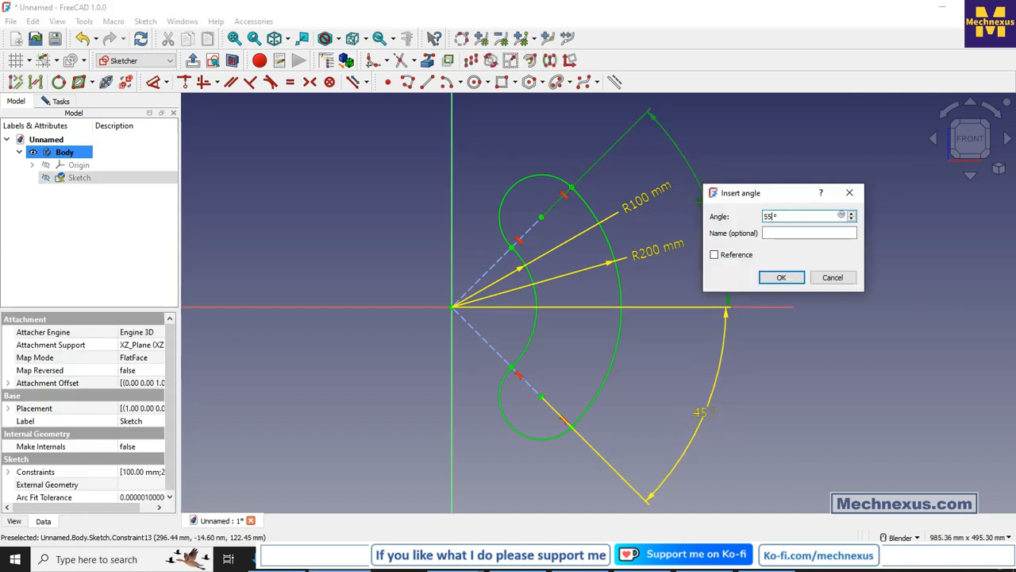
text(55)
key(Return)
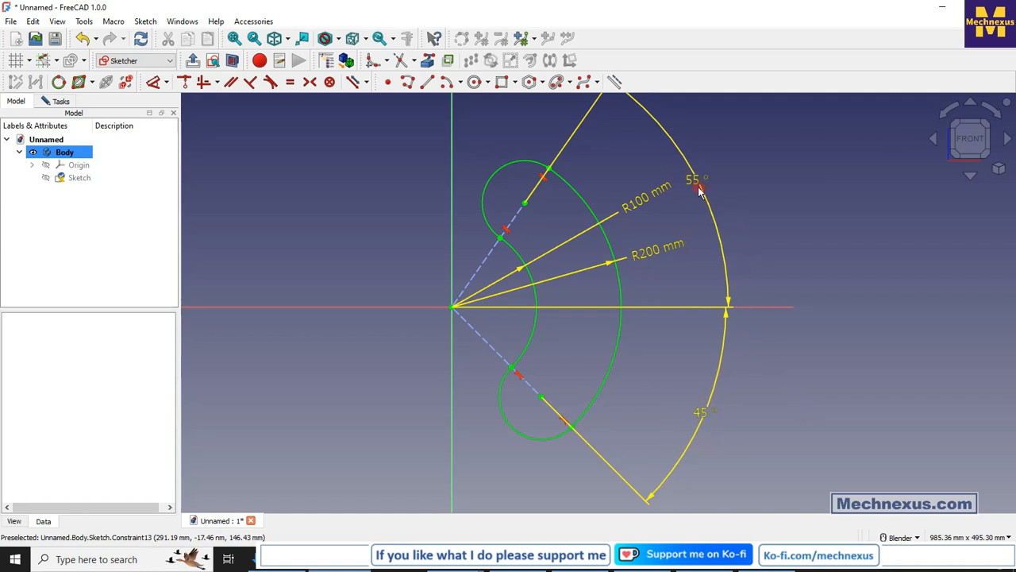
mouse_move(700, 190)
mouse_down()
mouse_move(731, 206)
mouse_move(717, 211)
mouse_move(700, 190)
mouse_up()
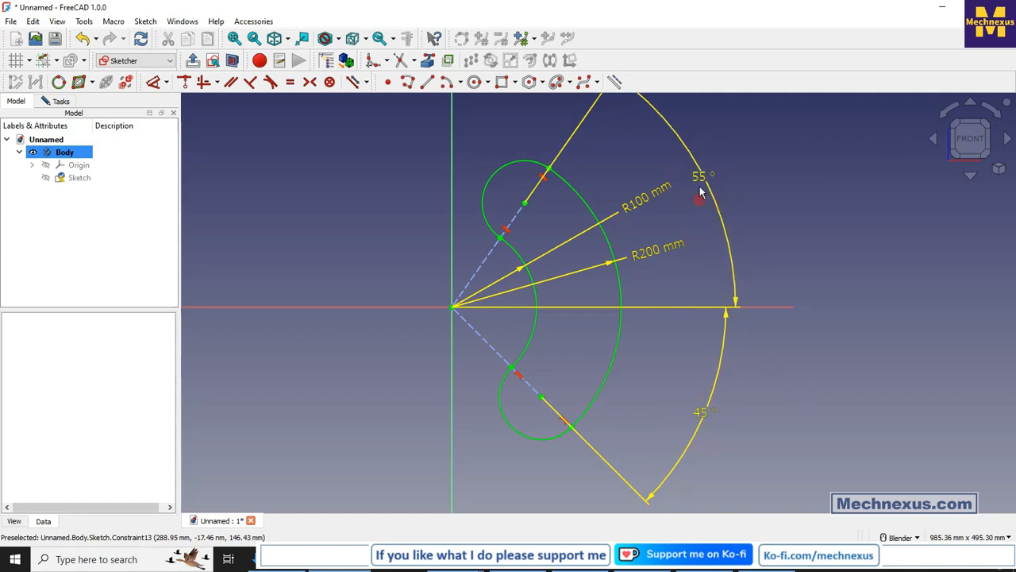
double_click(701, 191)
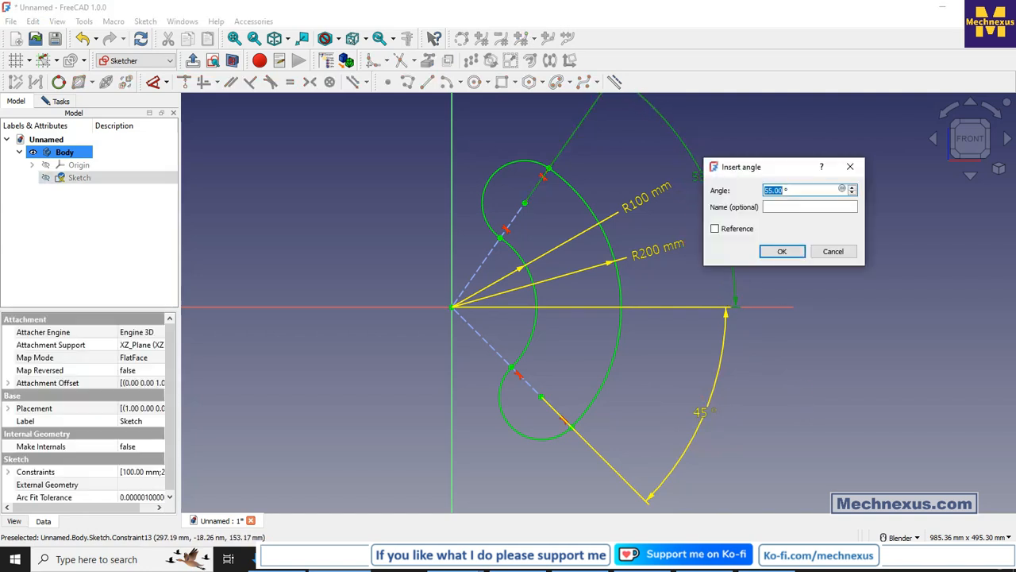
key(Return)
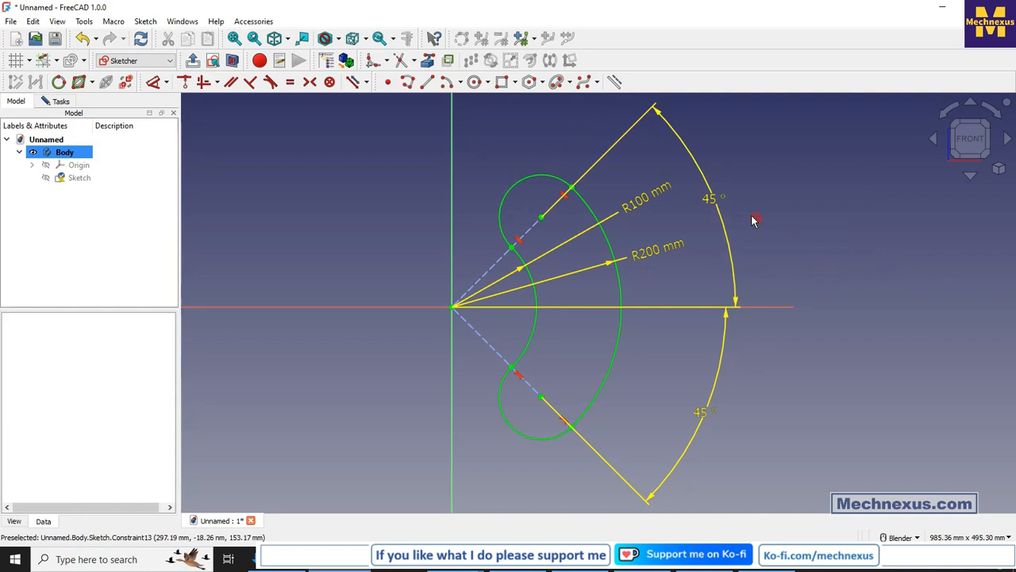
- Name the upper angle constraint A1 and reopen it to check the name
double_click(713, 199)
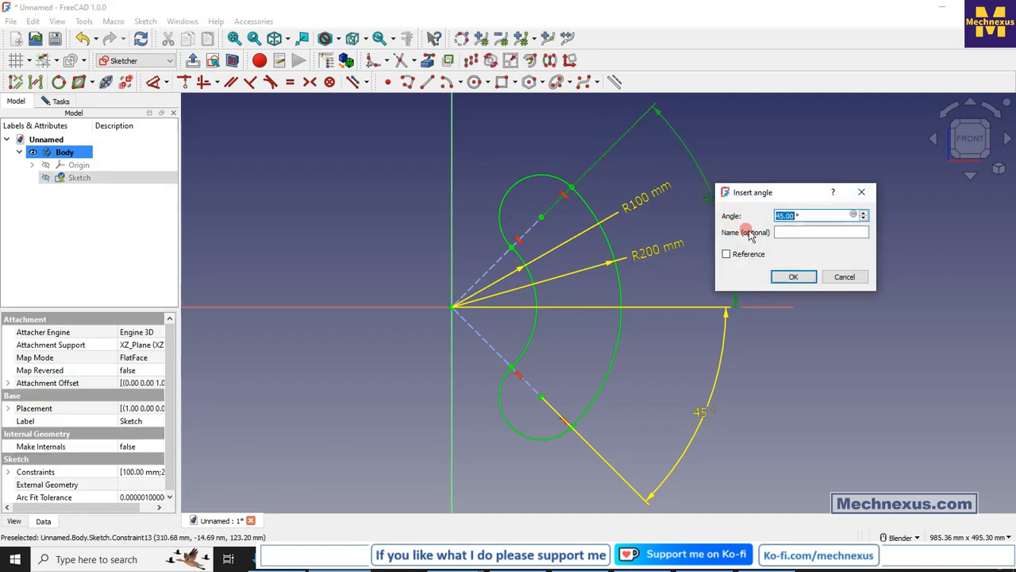
click(793, 233)
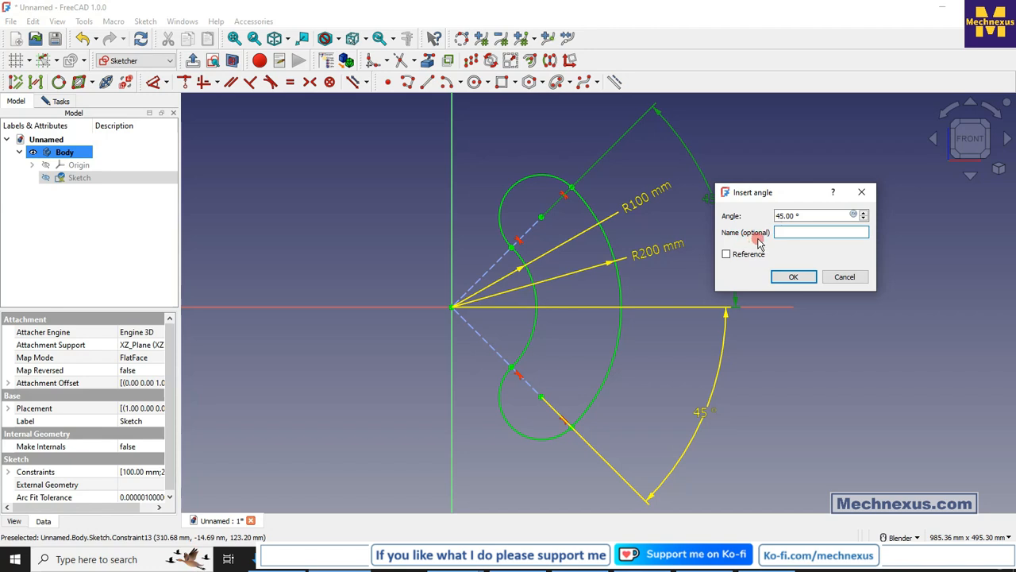
click(796, 232)
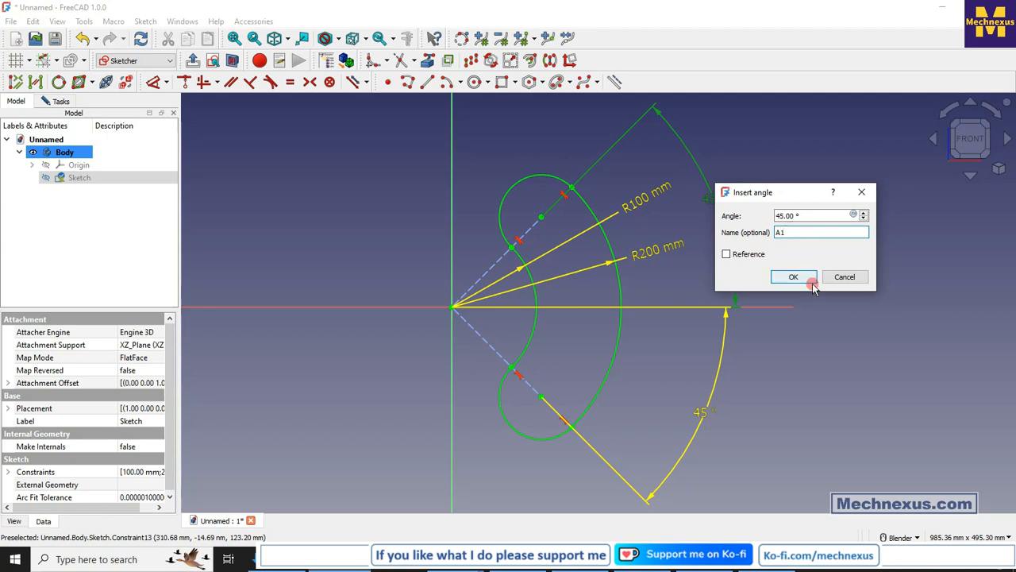
click(808, 279)
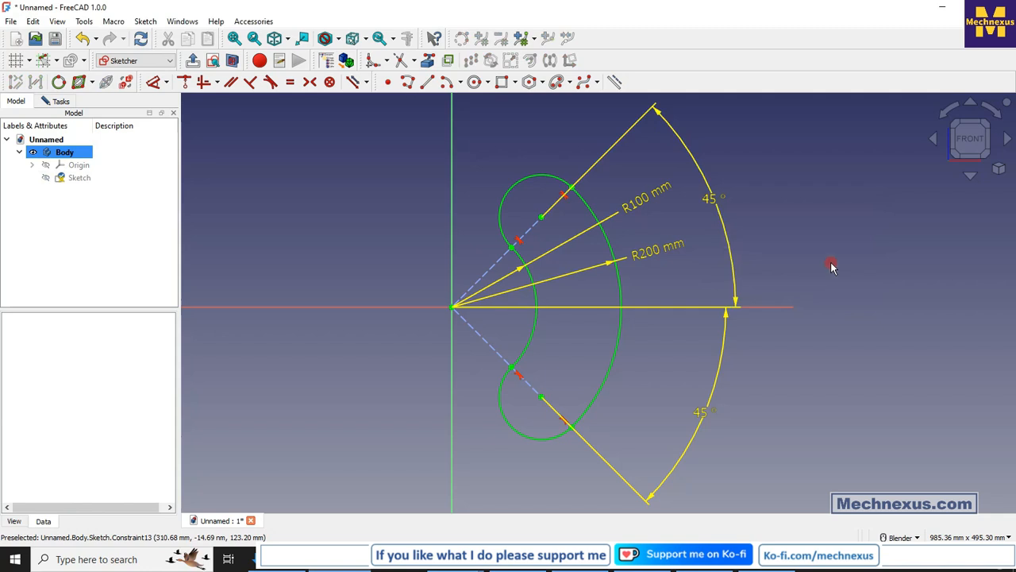
click(728, 238)
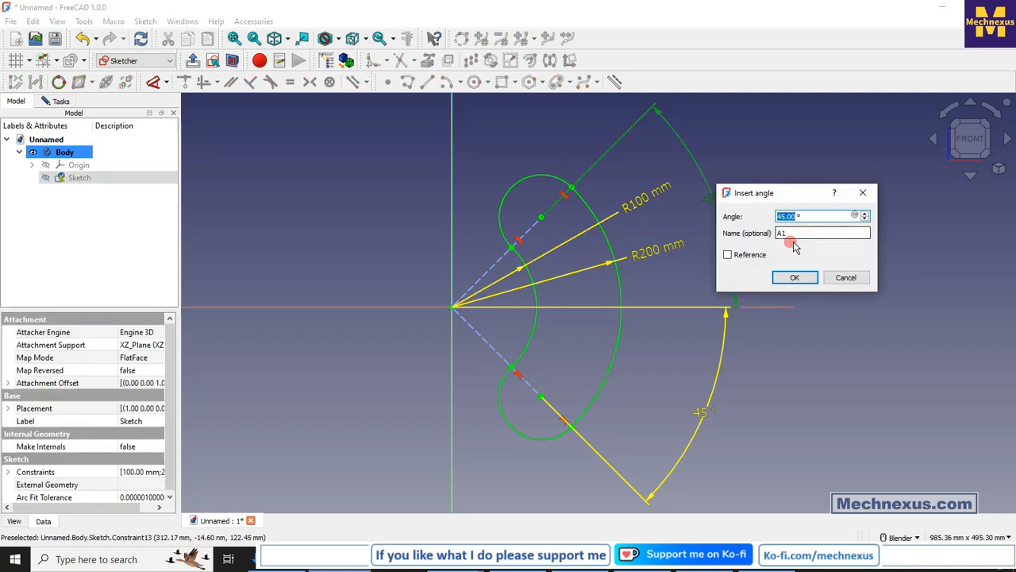
click(807, 281)
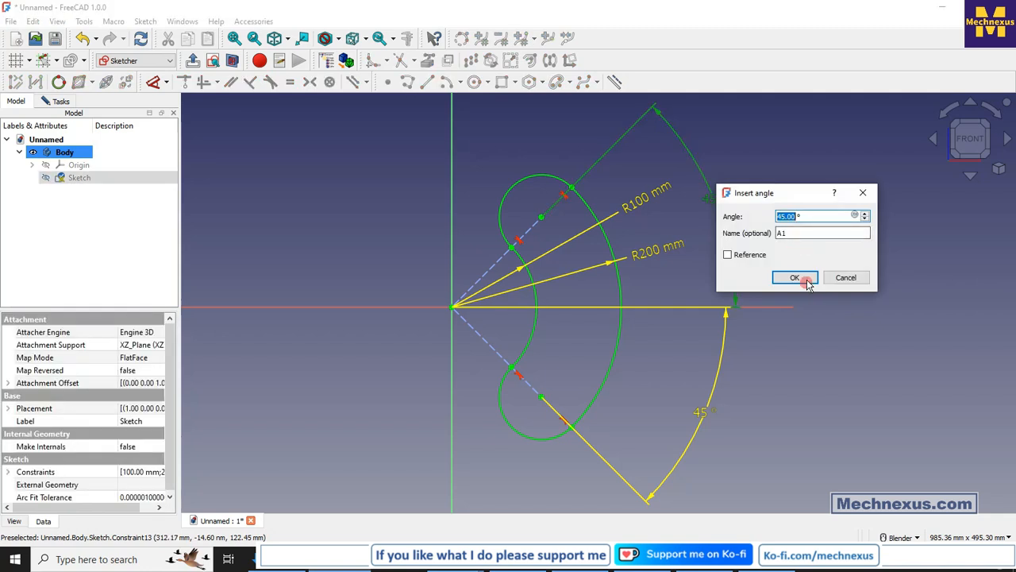
- Link the lower angle constraint to the upper one with the expression Constraints.A1
double_click(706, 416)
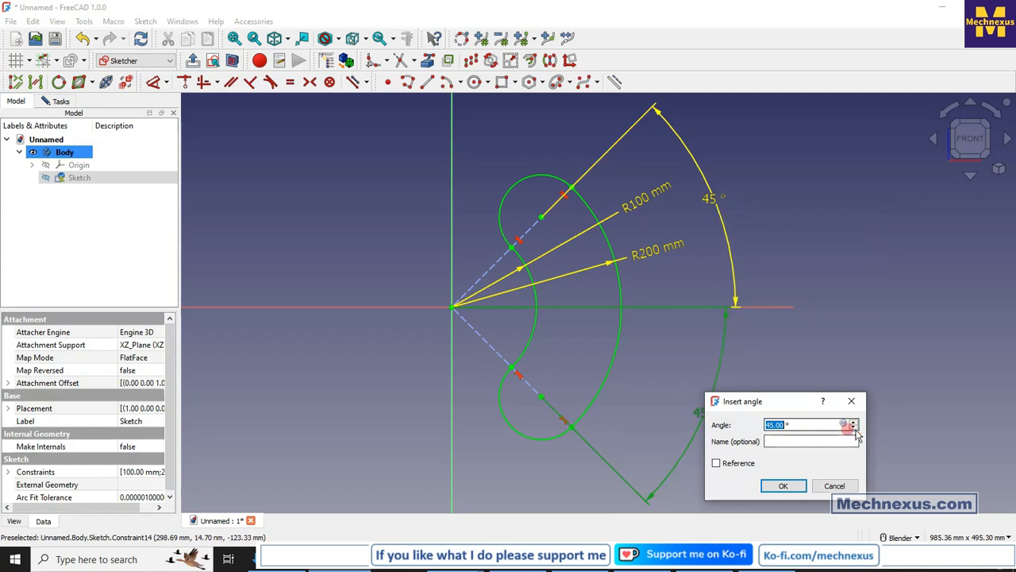
drag(787, 401, 702, 332)
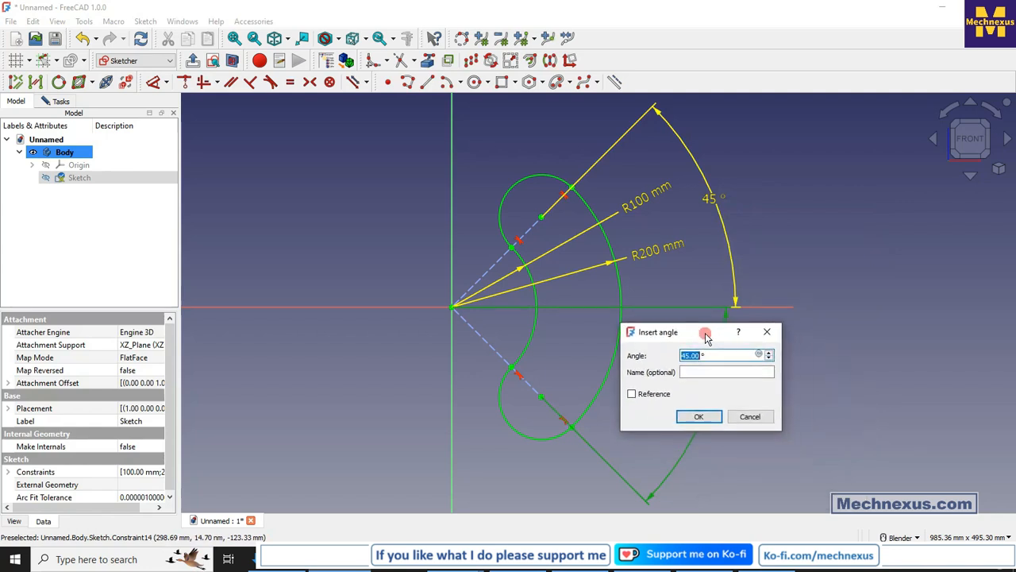
click(758, 356)
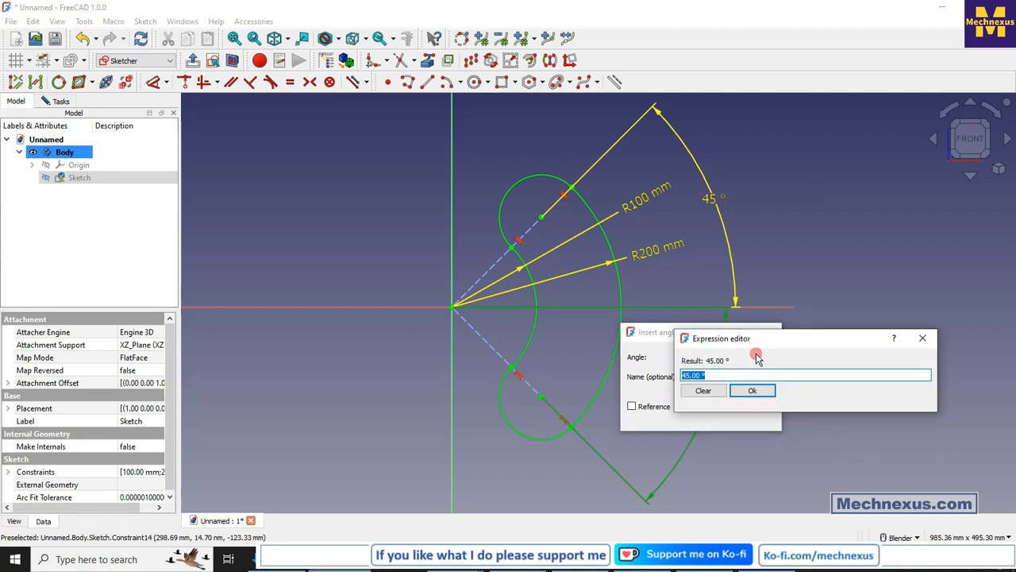
click(721, 376)
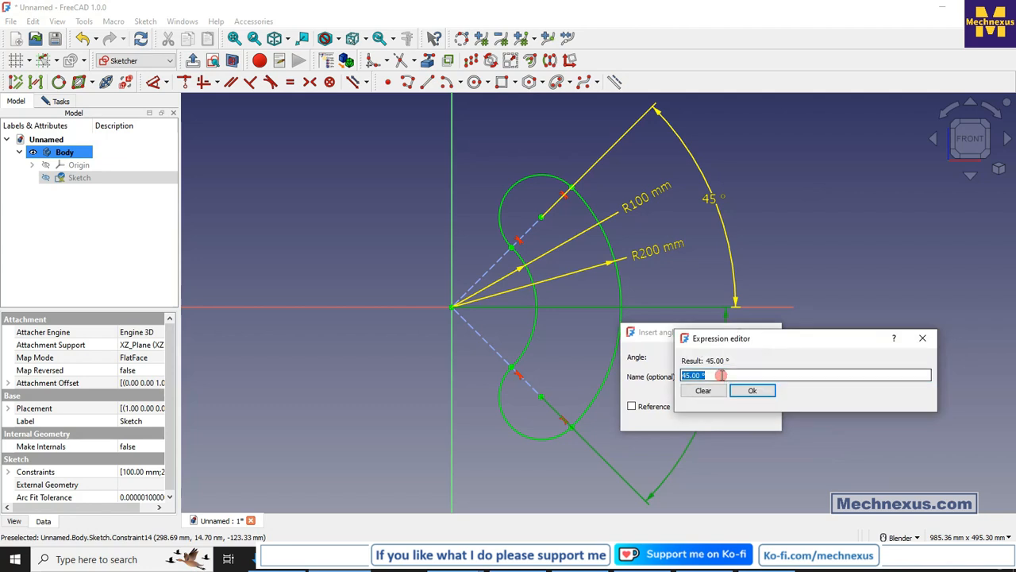
text(Con)
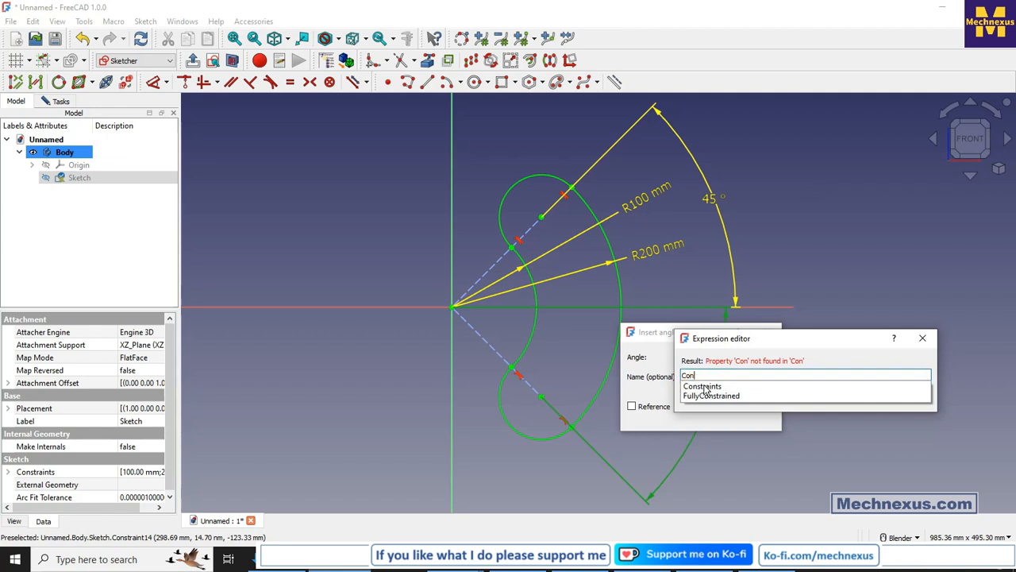
click(706, 388)
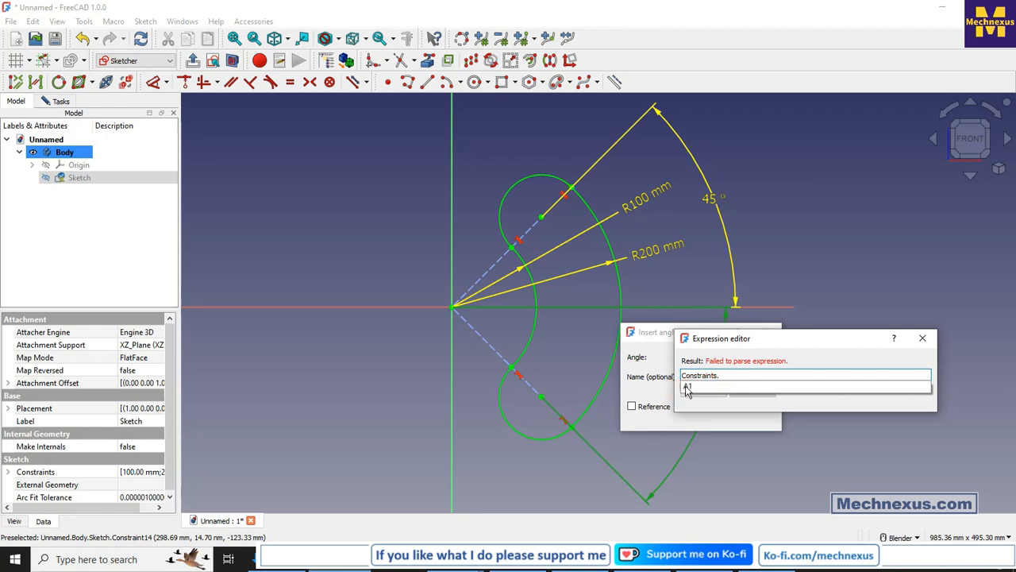
click(688, 387)
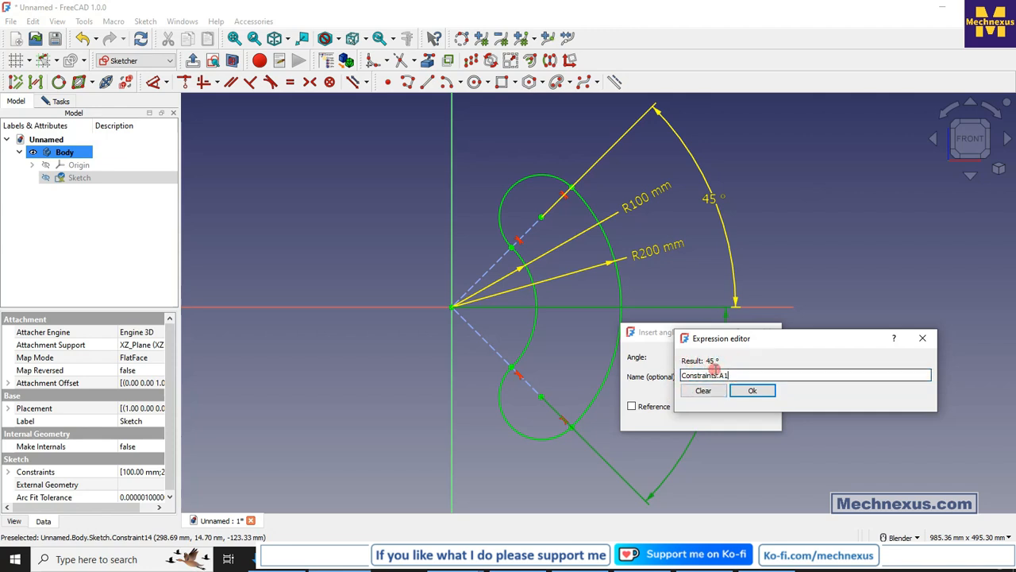
click(759, 389)
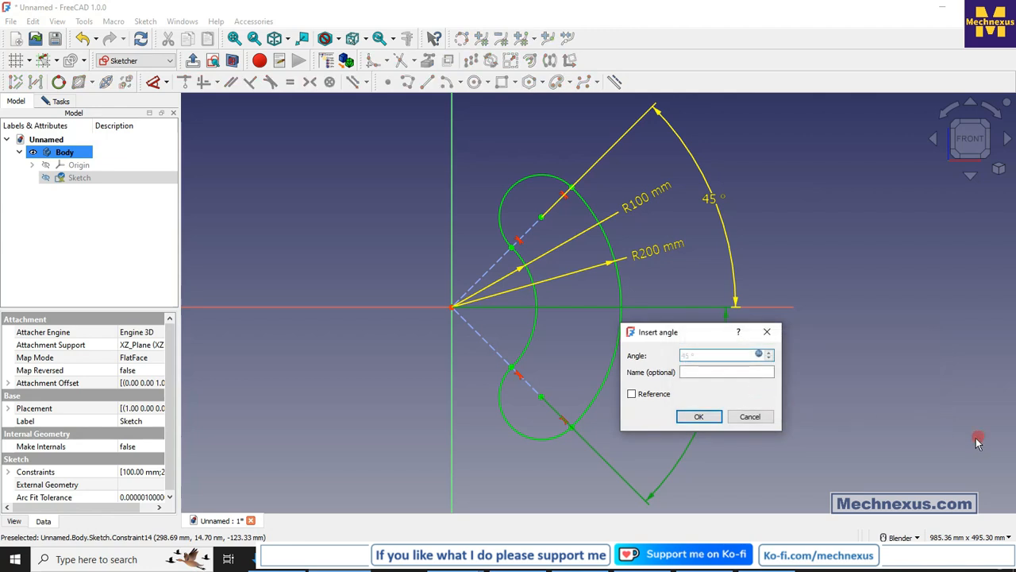
click(711, 420)
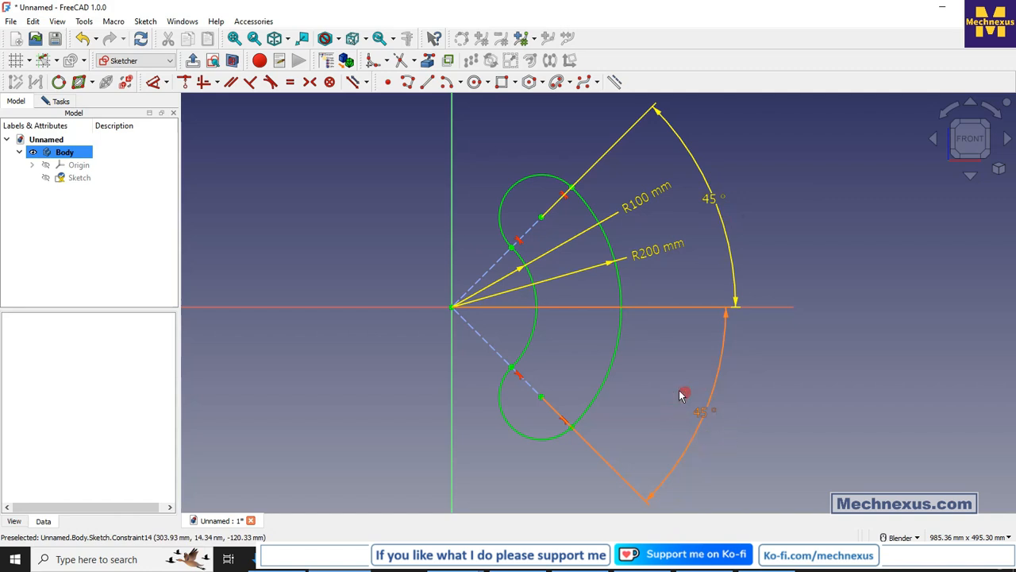
- Set the upper angle constraint A1 to 60° and check the linked lower angle
double_click(709, 199)
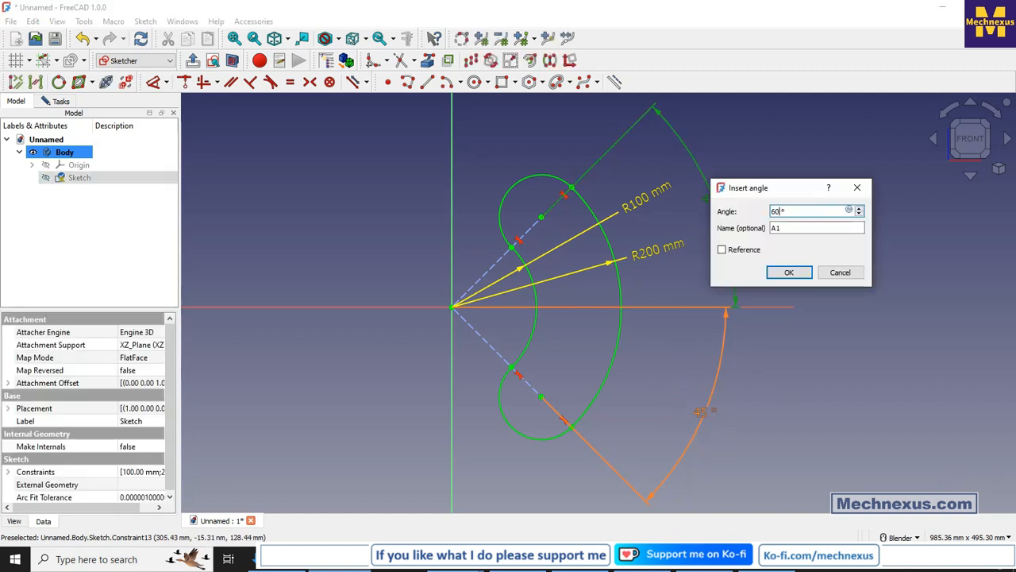
text(60)
key(Return)
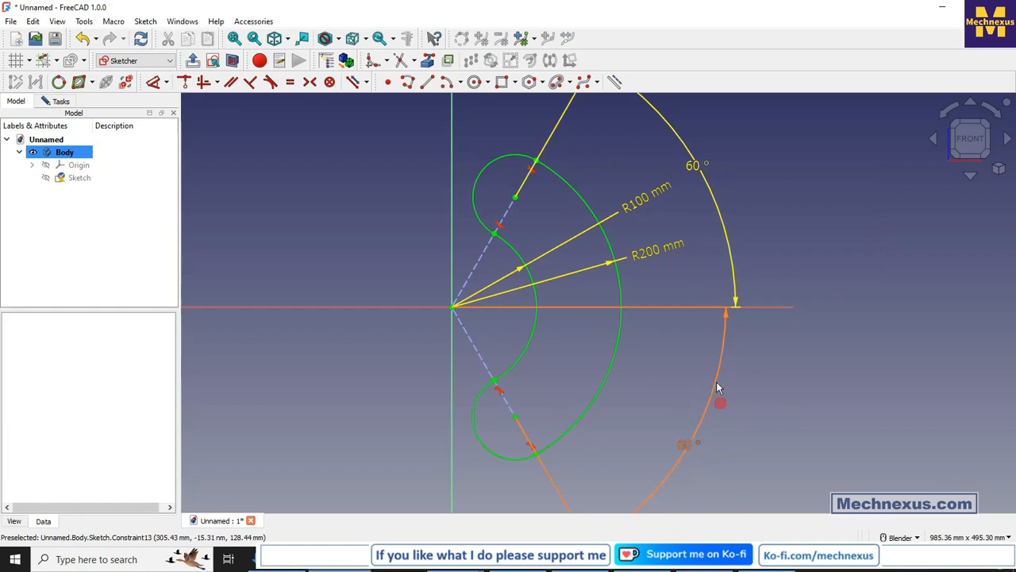
click(678, 444)
click(748, 461)
scroll(715, 468, up, 4)
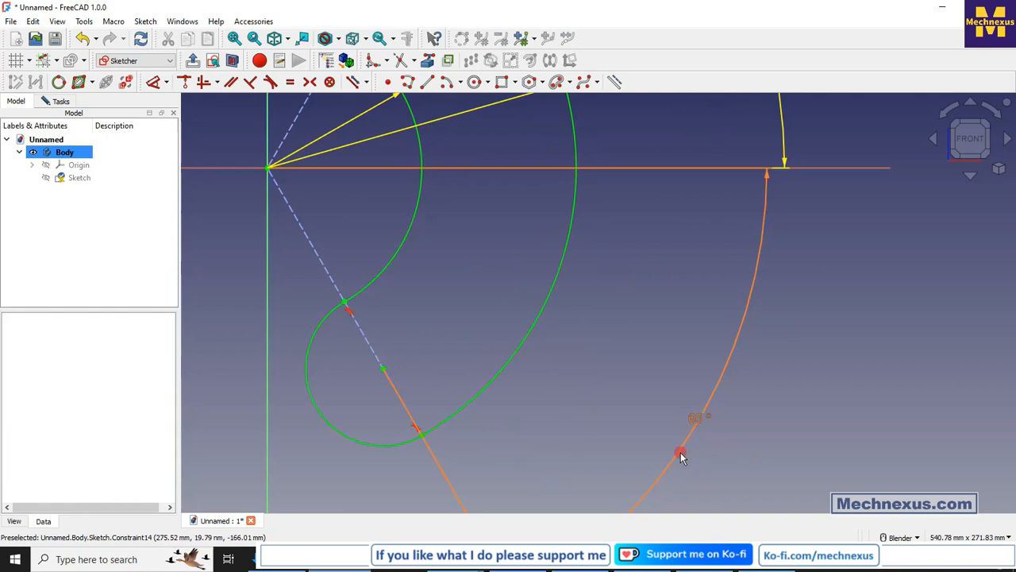
- Try the upper angle constraint A1 at 30° to test the linked lower angle
scroll(638, 386, down, 3)
double_click(674, 119)
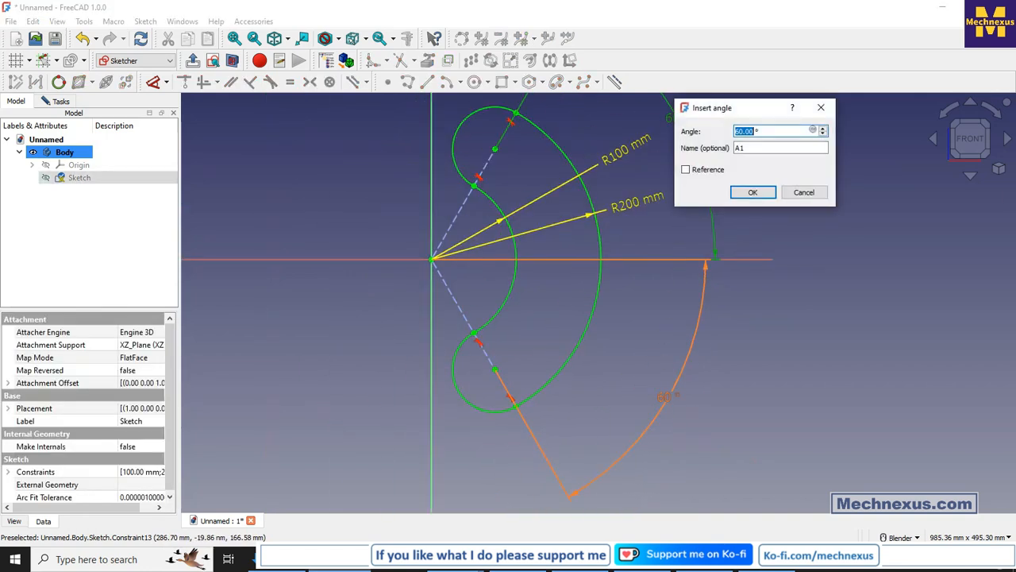
text(30)
key(Return)
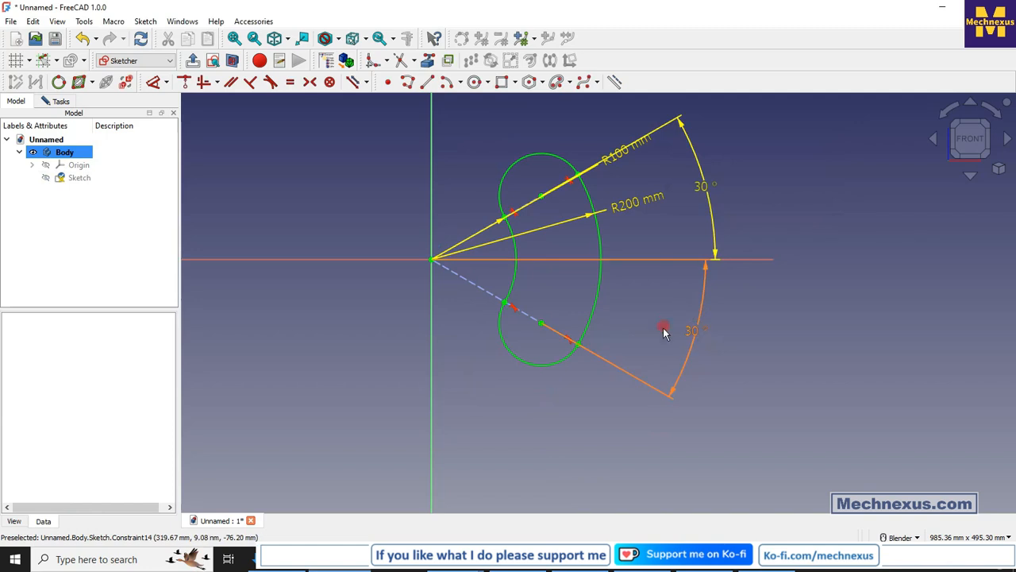
- Try the upper angle constraint A1 at 75° and inspect how the lower half of the slot follows
double_click(707, 195)
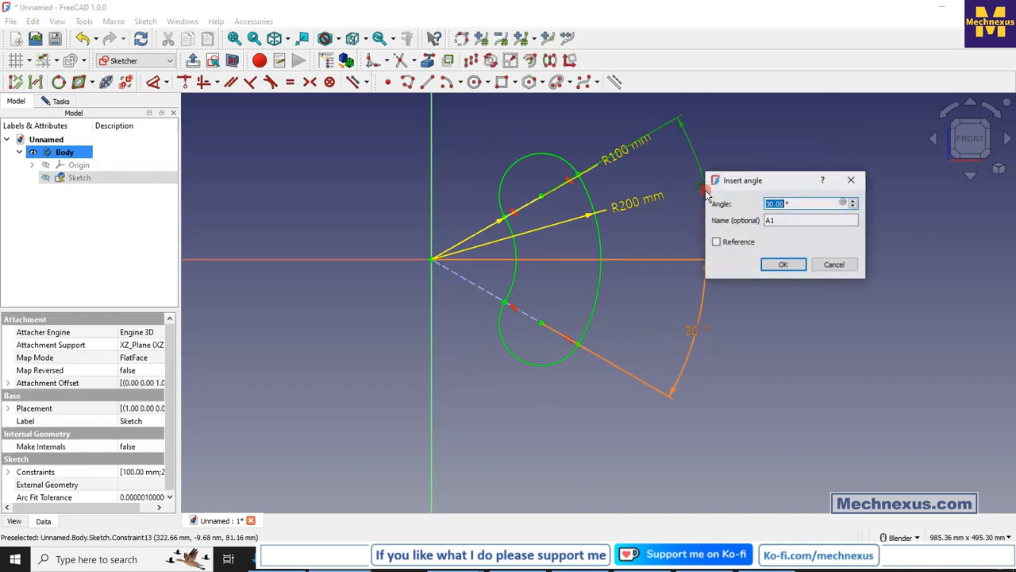
text(75)
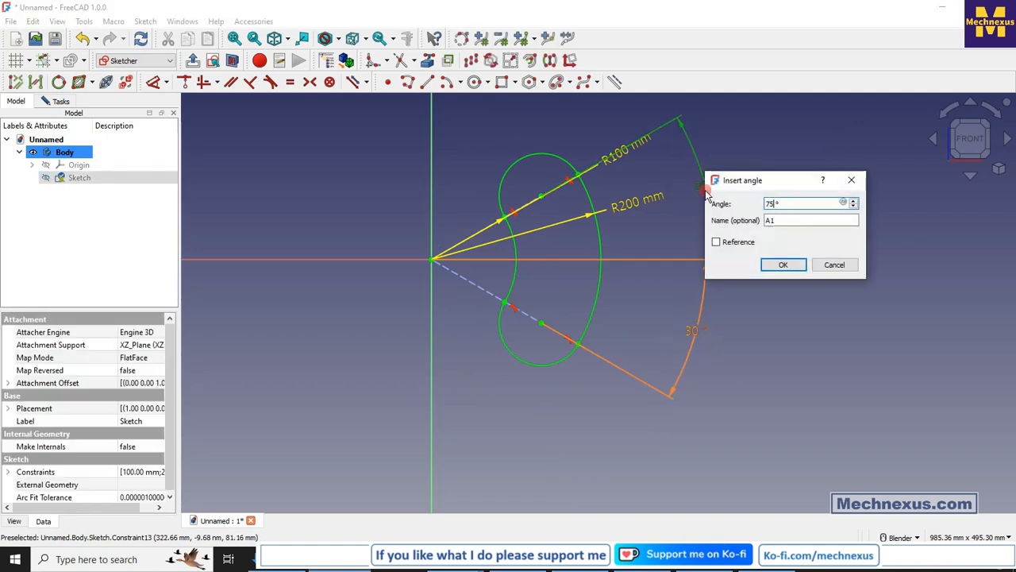
key(Return)
scroll(520, 241, down, 1)
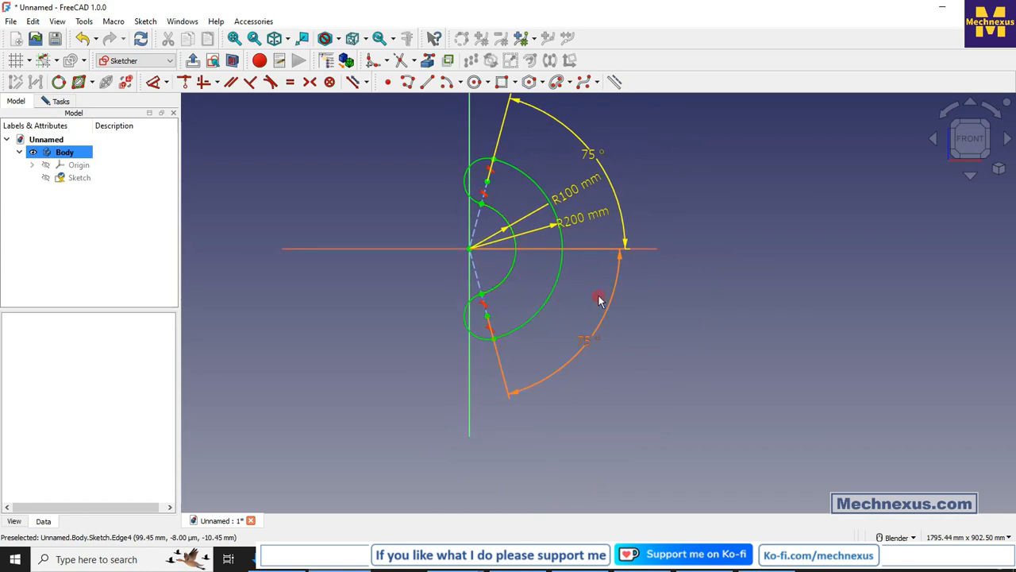
scroll(566, 355, up, 2)
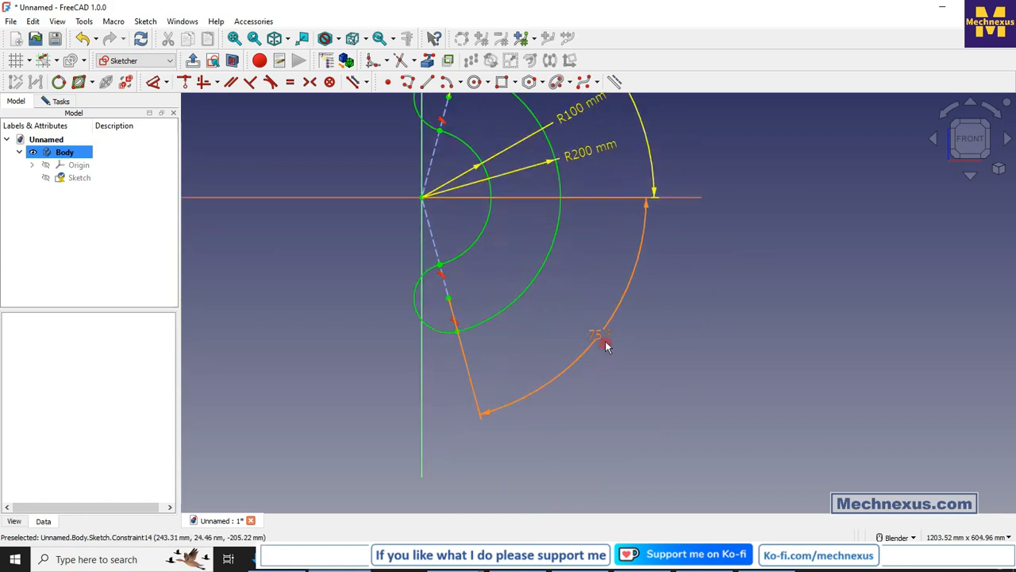
scroll(605, 346, down, 2)
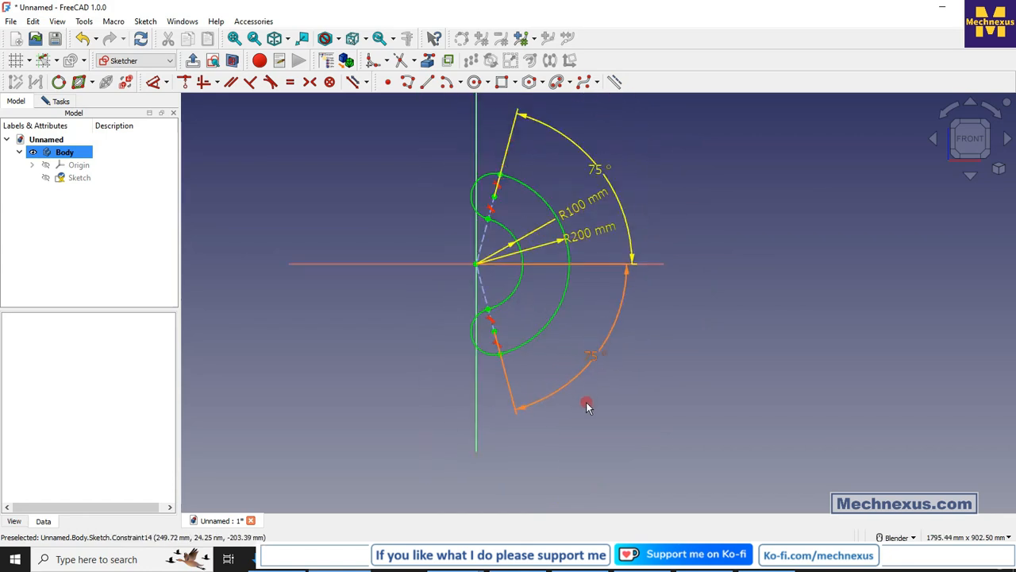
- Try the upper angle constraint A1 at 20° to test the link with a narrow slot
double_click(595, 170)
text(20)
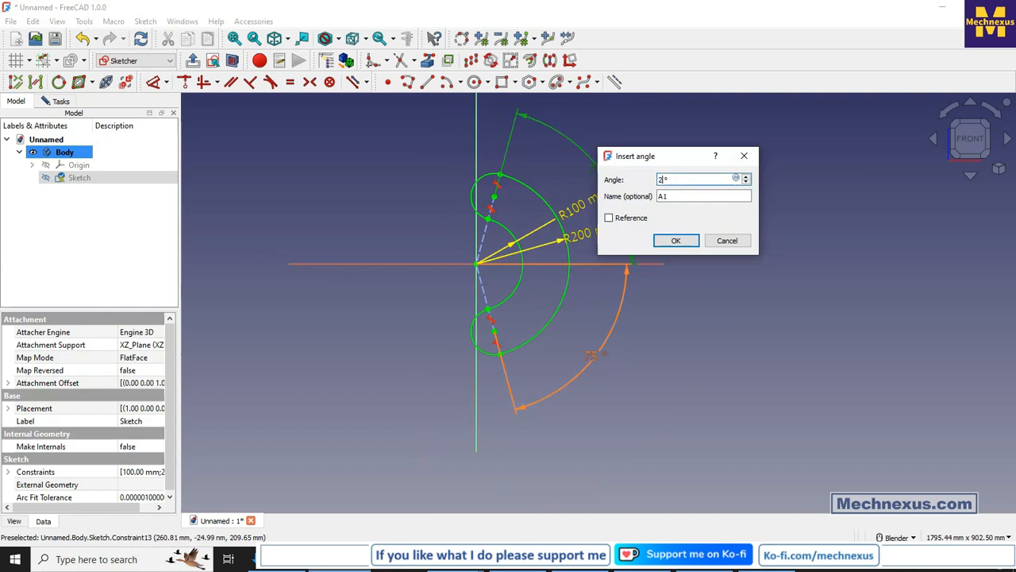
key(Return)
scroll(608, 192, up, 3)
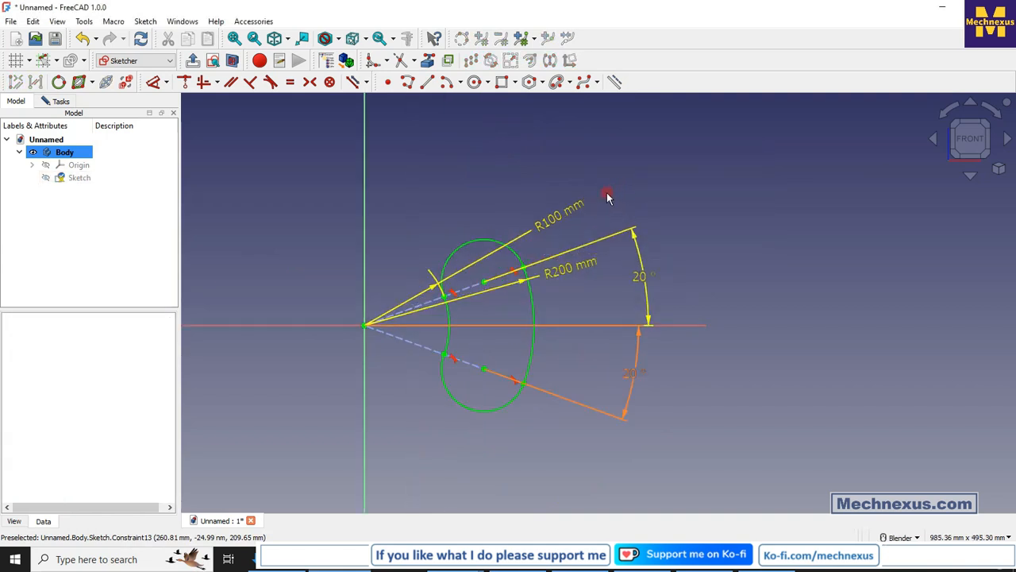
- Move the R100 mm label farther out from the slot and the R200 mm label closer to the horizontal axis
drag(551, 225, 641, 165)
drag(565, 272, 587, 293)
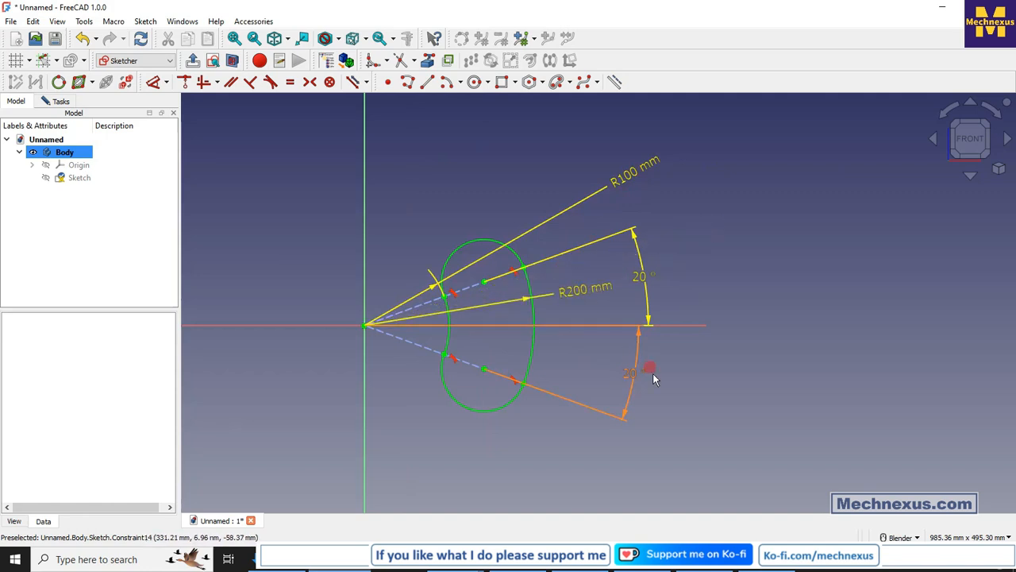
scroll(545, 381, up, 1)
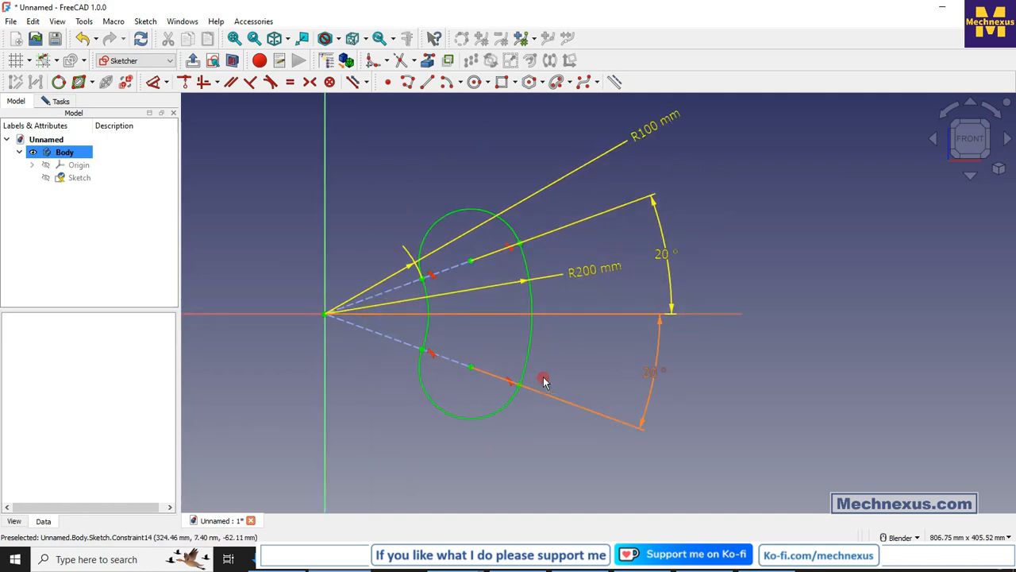
- Set the upper angle constraint A1 to 45°
scroll(586, 362, down, 2)
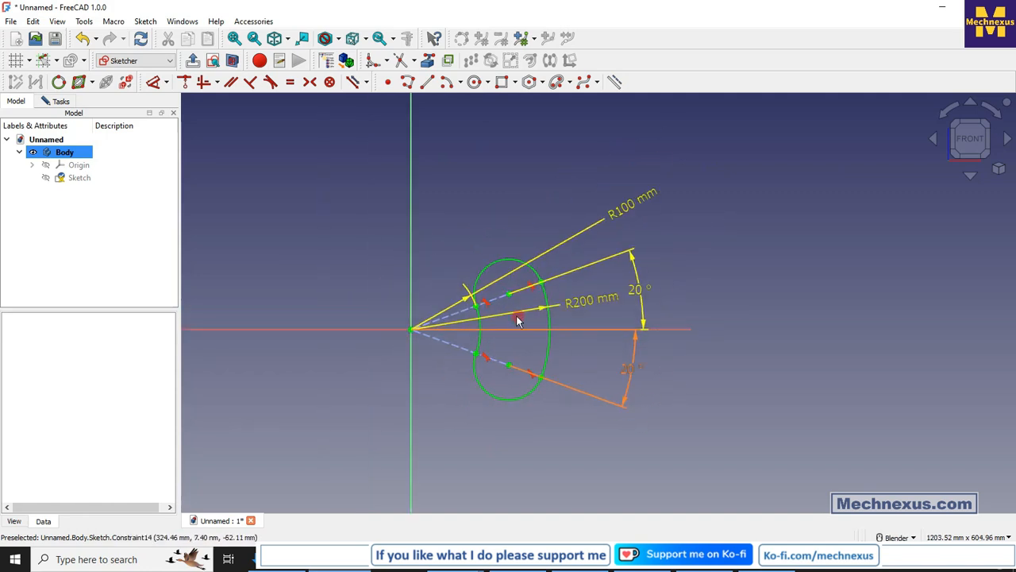
double_click(639, 290)
text(45)
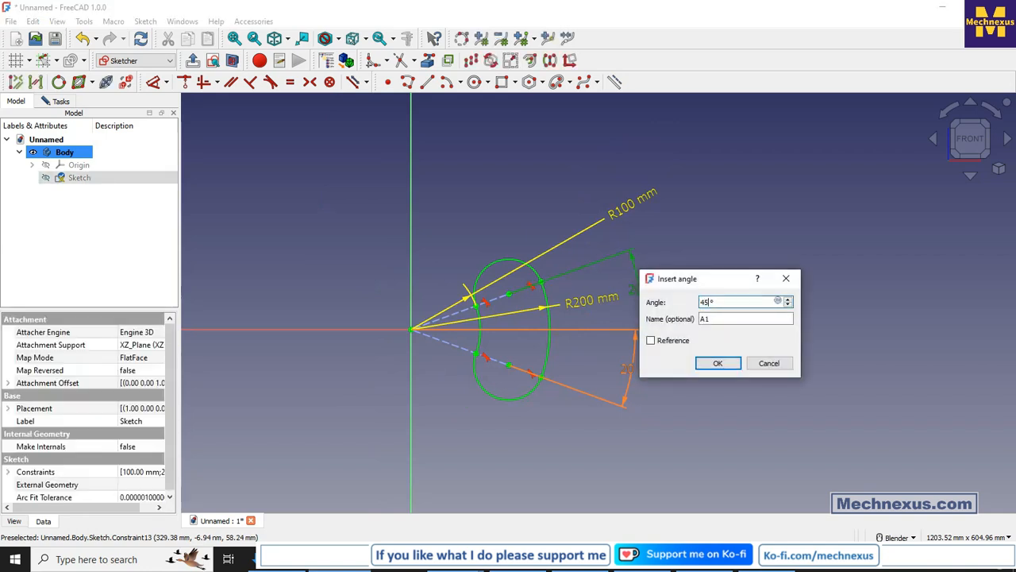
key(Return)
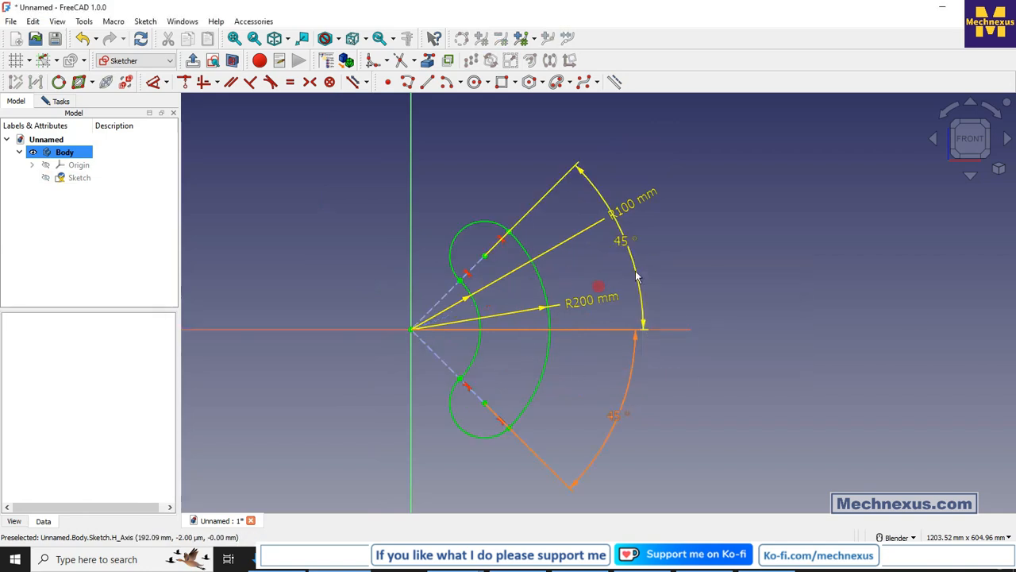
- Reposition both angle dimensions farther out from the slot and pull the R100 mm label inward, clear of the upper angle's arc
drag(629, 241, 696, 243)
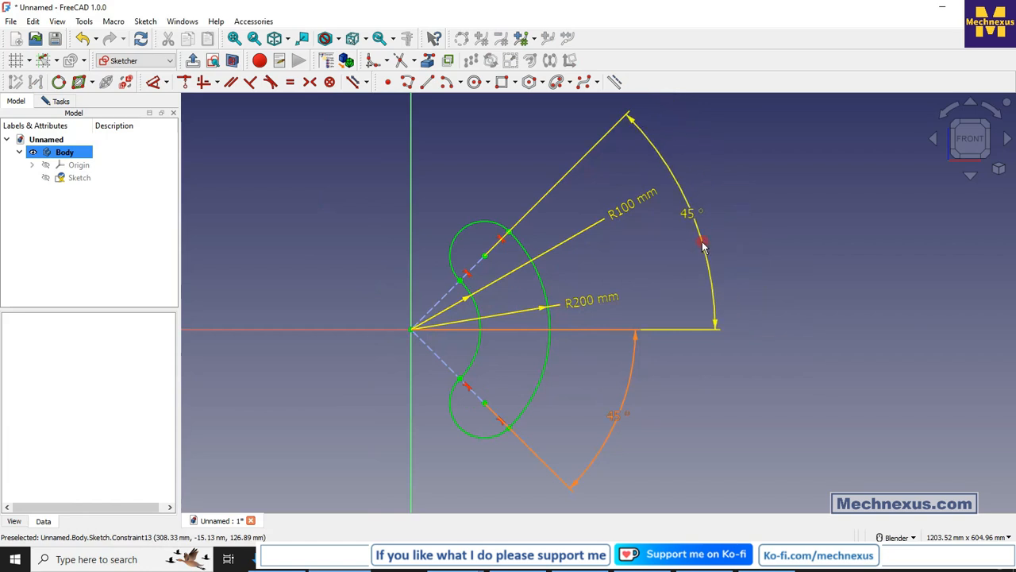
drag(617, 410, 703, 422)
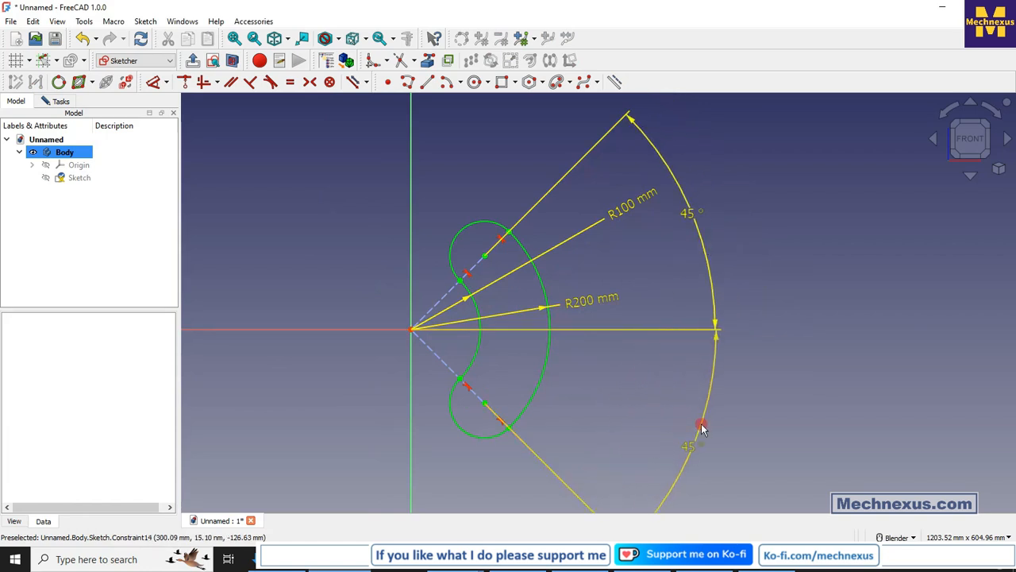
scroll(572, 352, down, 3)
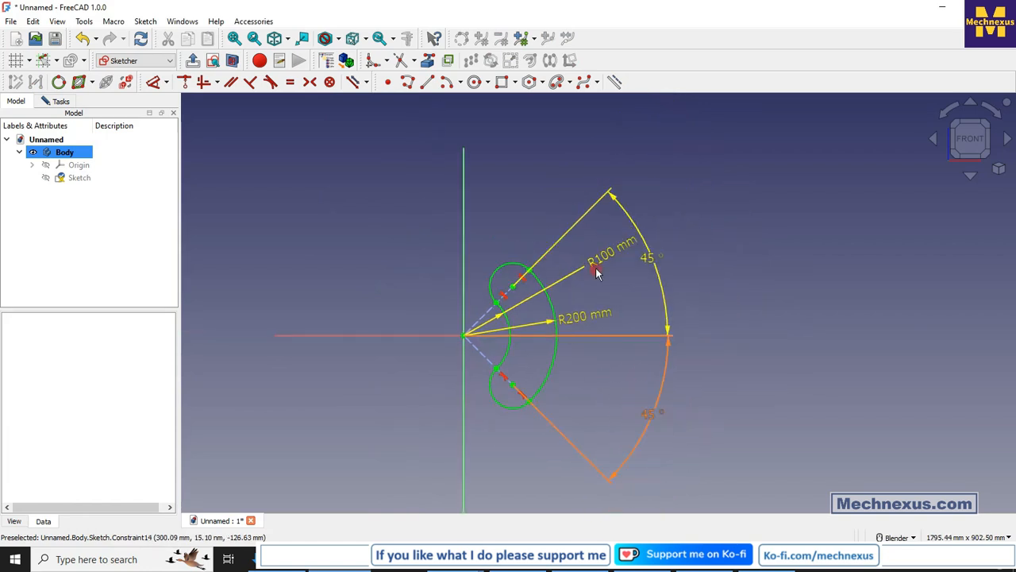
drag(601, 267, 577, 275)
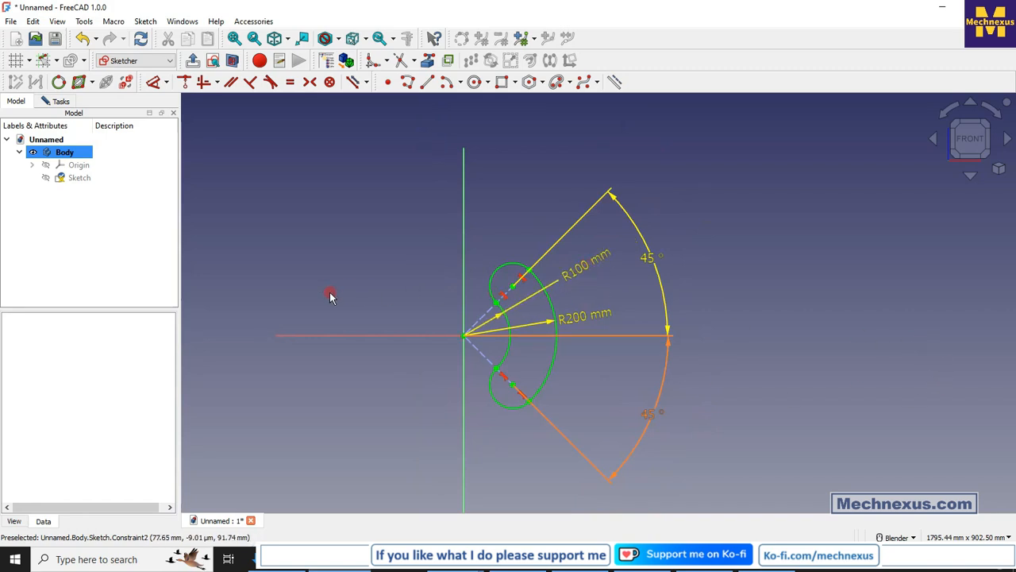
scroll(626, 409, up, 2)
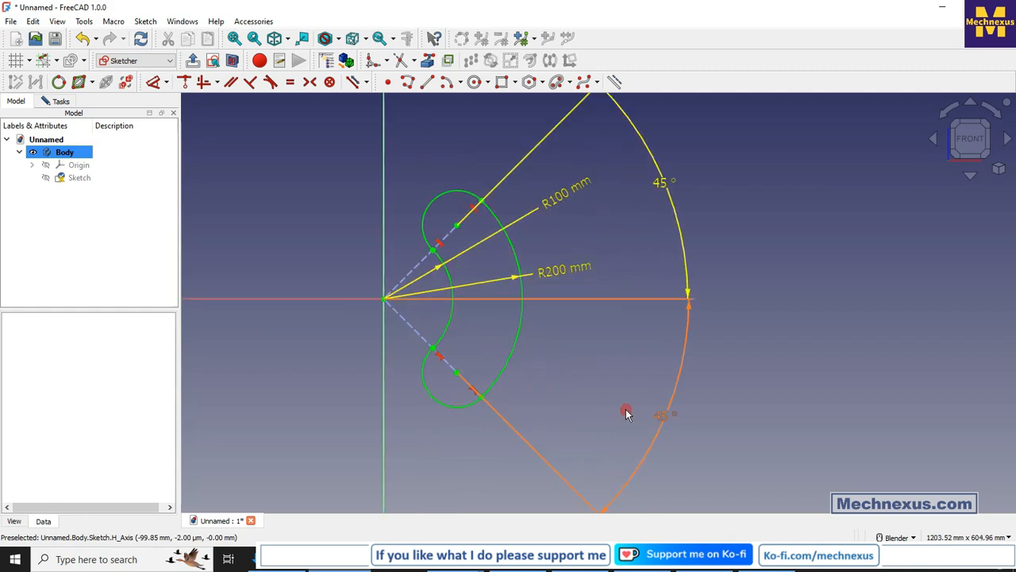
scroll(548, 379, down, 1)
scroll(560, 383, up, 1)
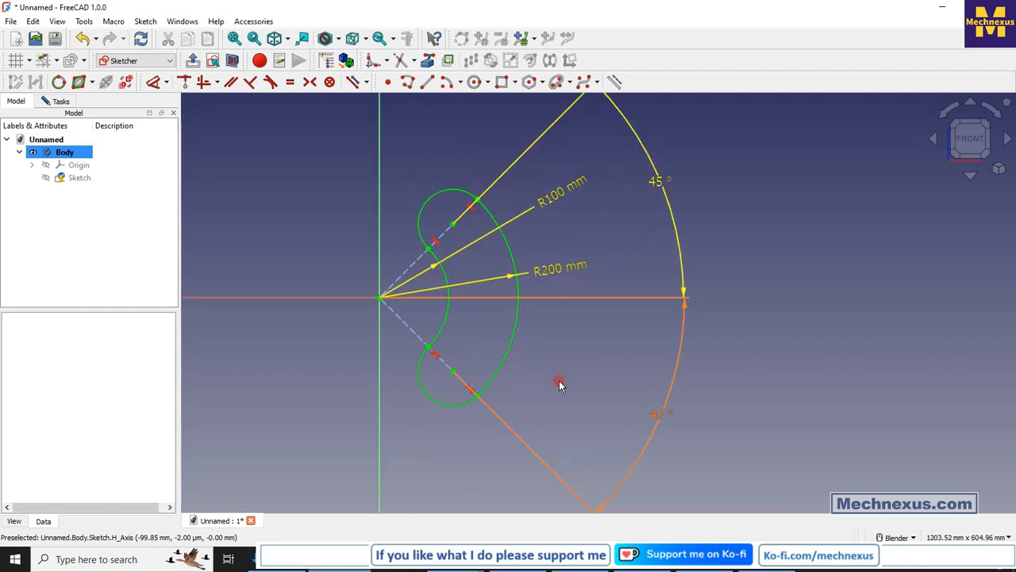